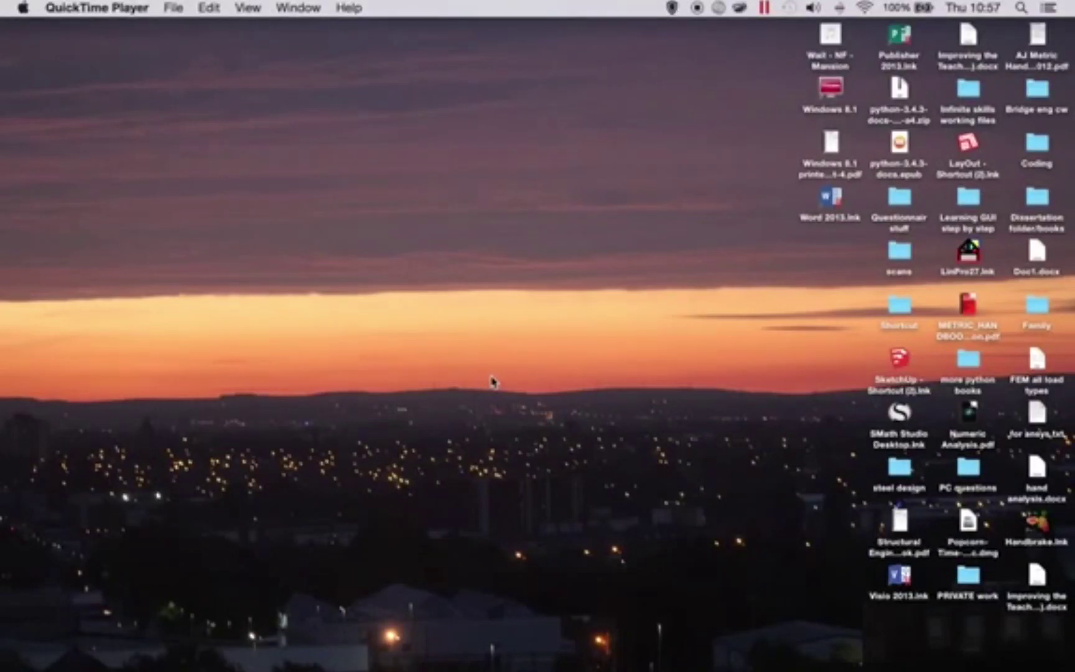
Step: Switch to the Parallels Desktop space and bring up the LinPro frame analysis program
{"action": "key", "text": "ctrl+Up"}
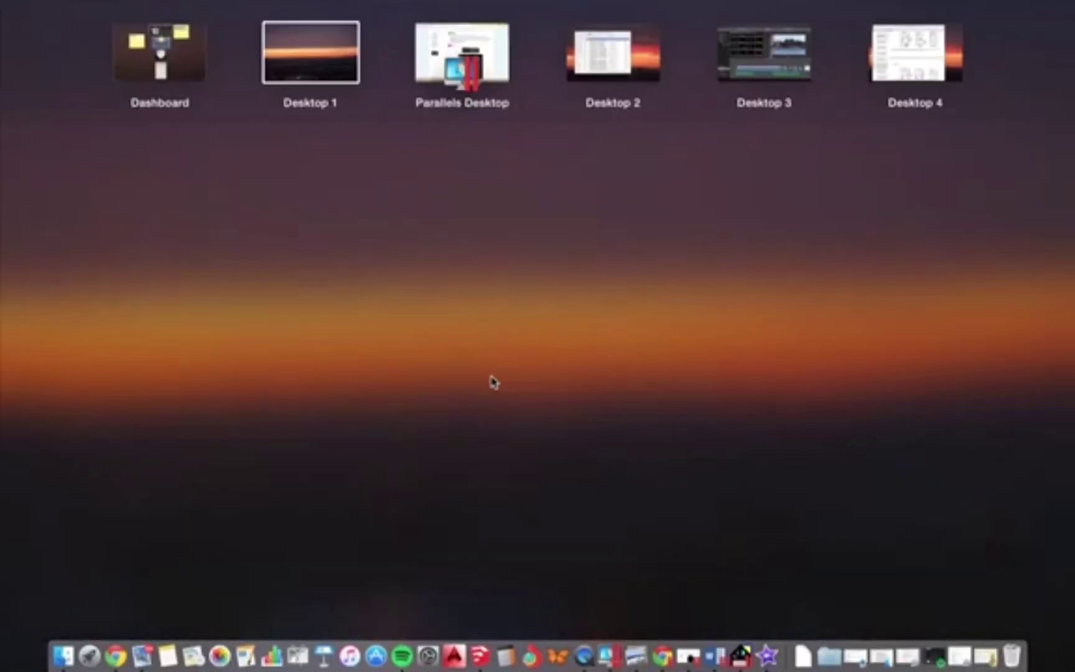
{"action": "left_click", "coordinate": [444, 84]}
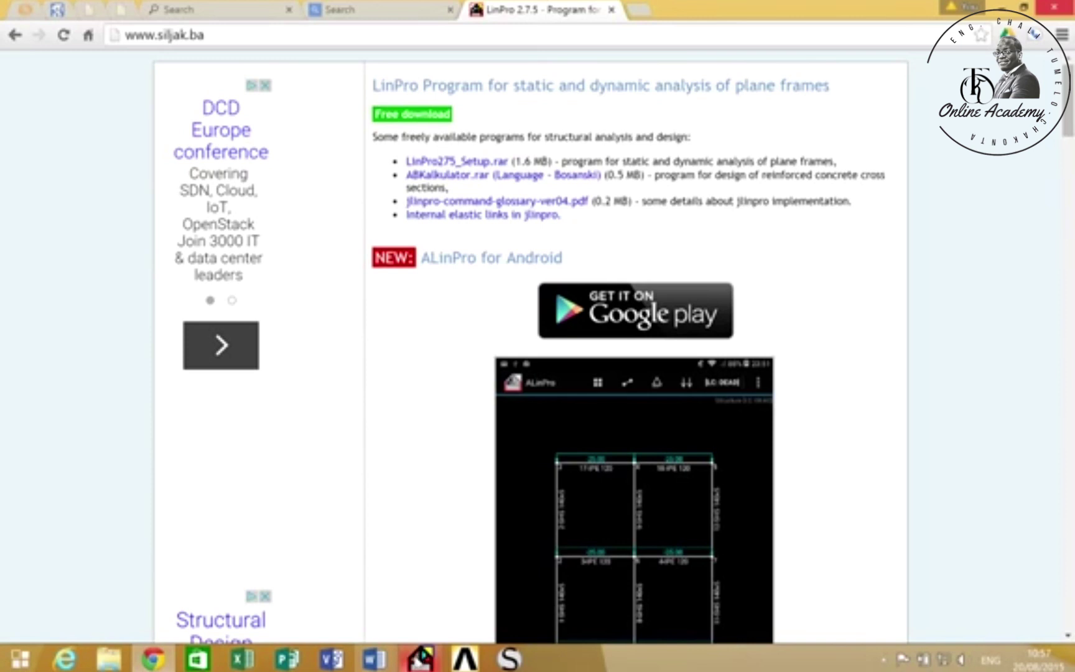
{"action": "left_click", "coordinate": [421, 657]}
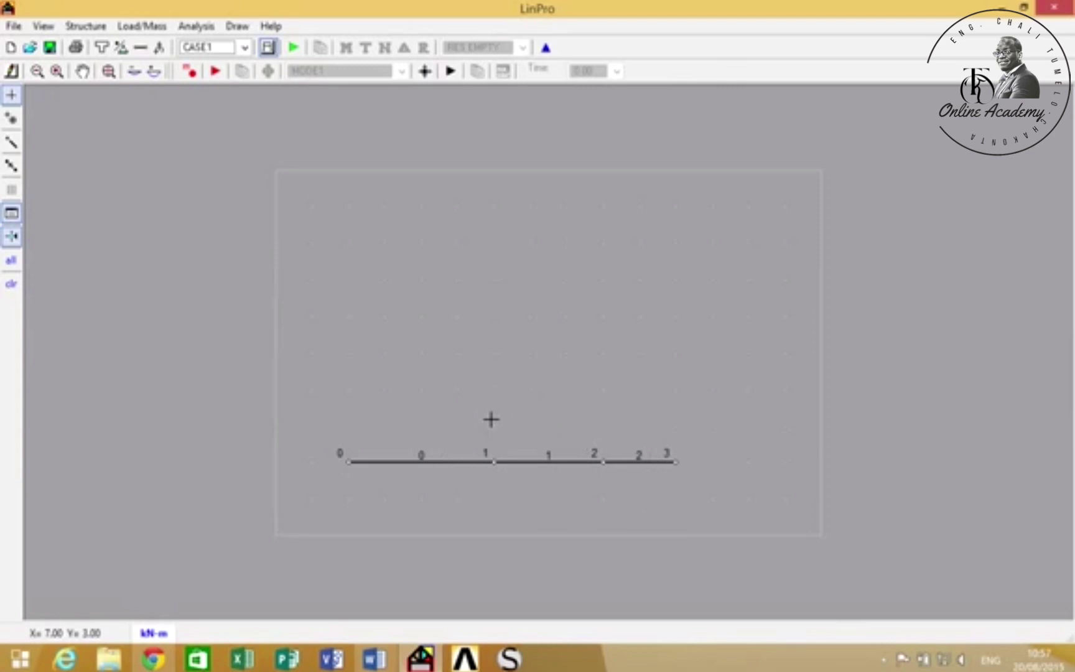
{"action": "left_click", "coordinate": [11, 142]}
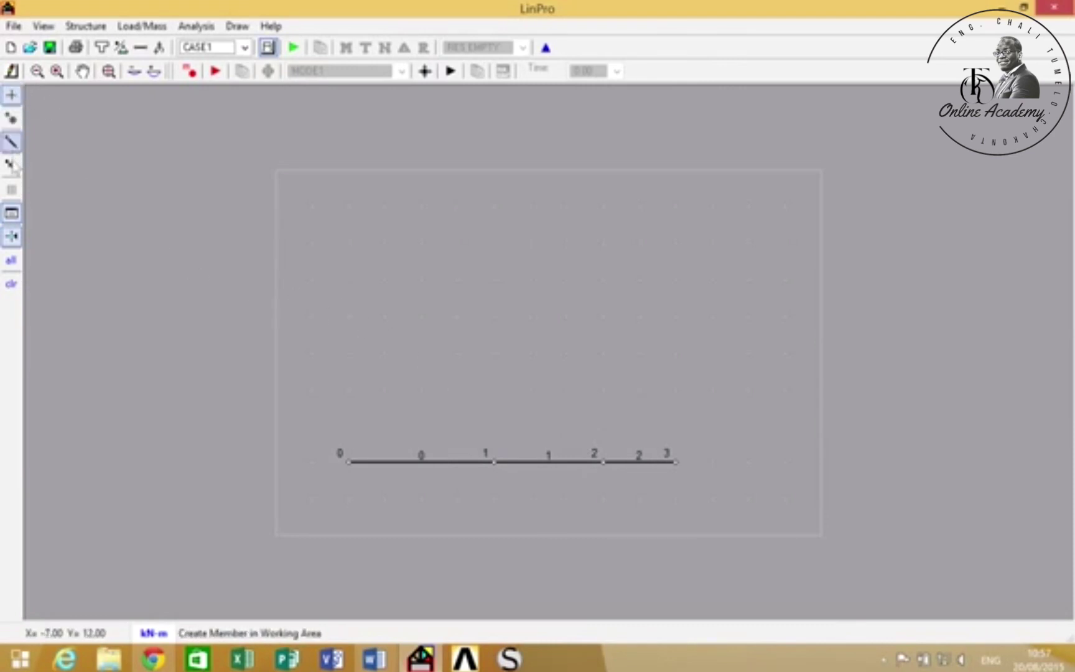
{"action": "left_click", "coordinate": [12, 118]}
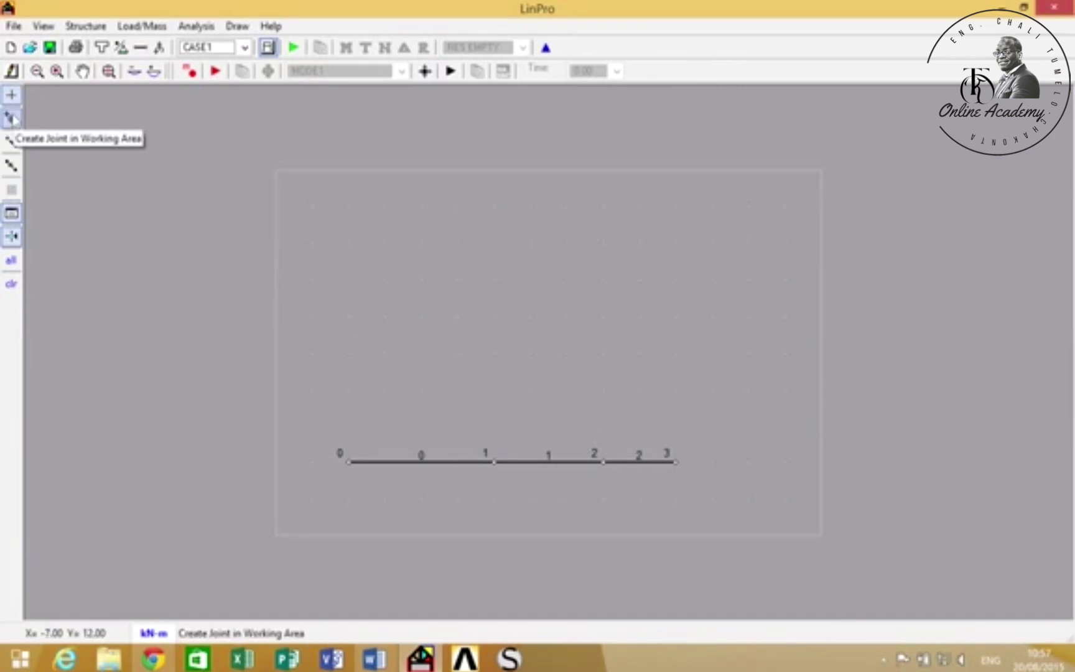
{"action": "left_click", "coordinate": [12, 141]}
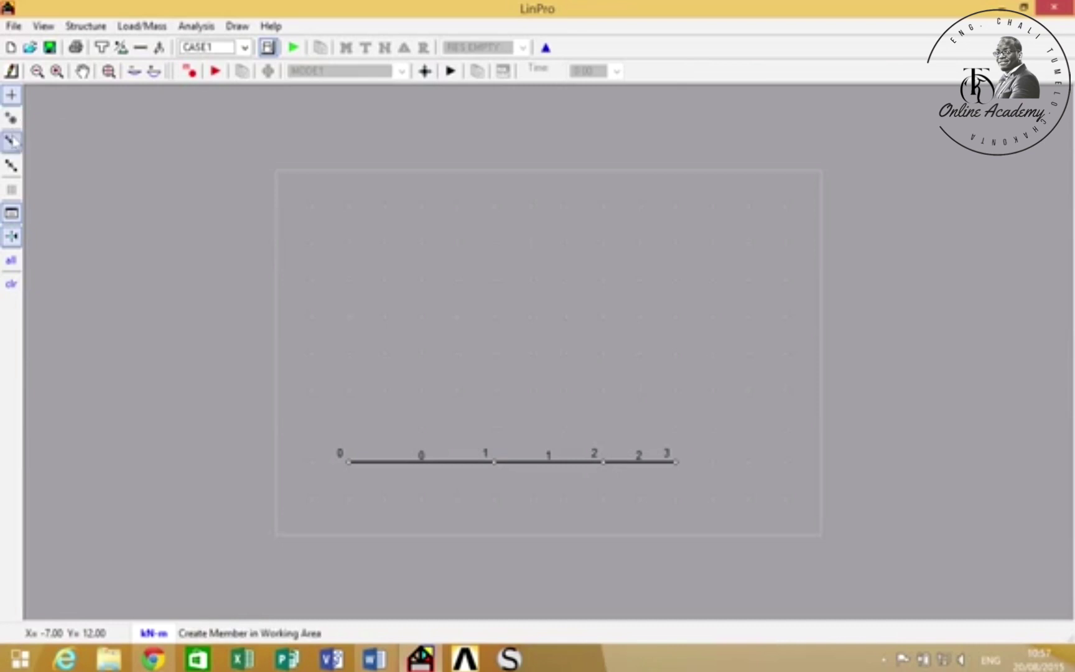
{"action": "left_click", "coordinate": [11, 166]}
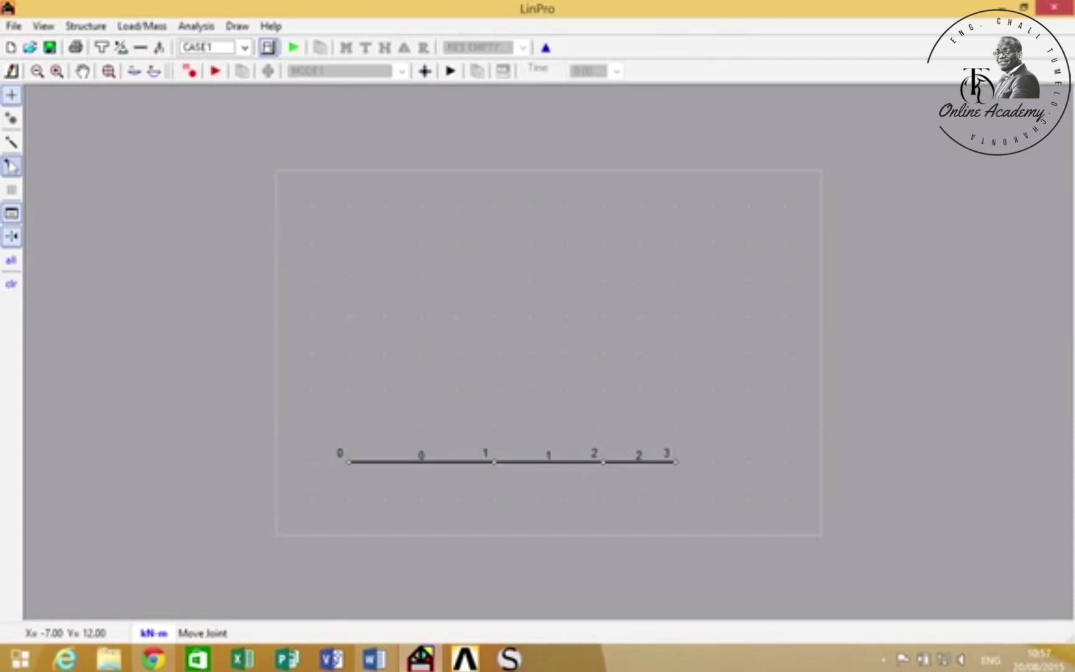
Step: Review the grid definition of the working area and close it
{"action": "left_click", "coordinate": [13, 190]}
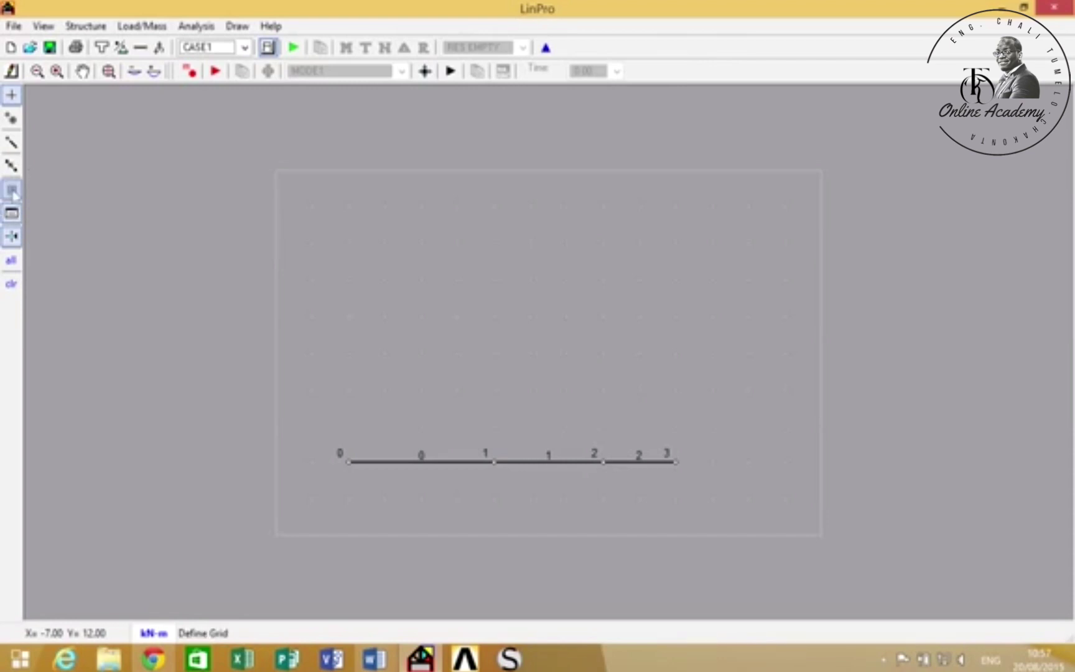
{"action": "type", "text": "15.00"}
{"action": "left_click", "coordinate": [549, 403]}
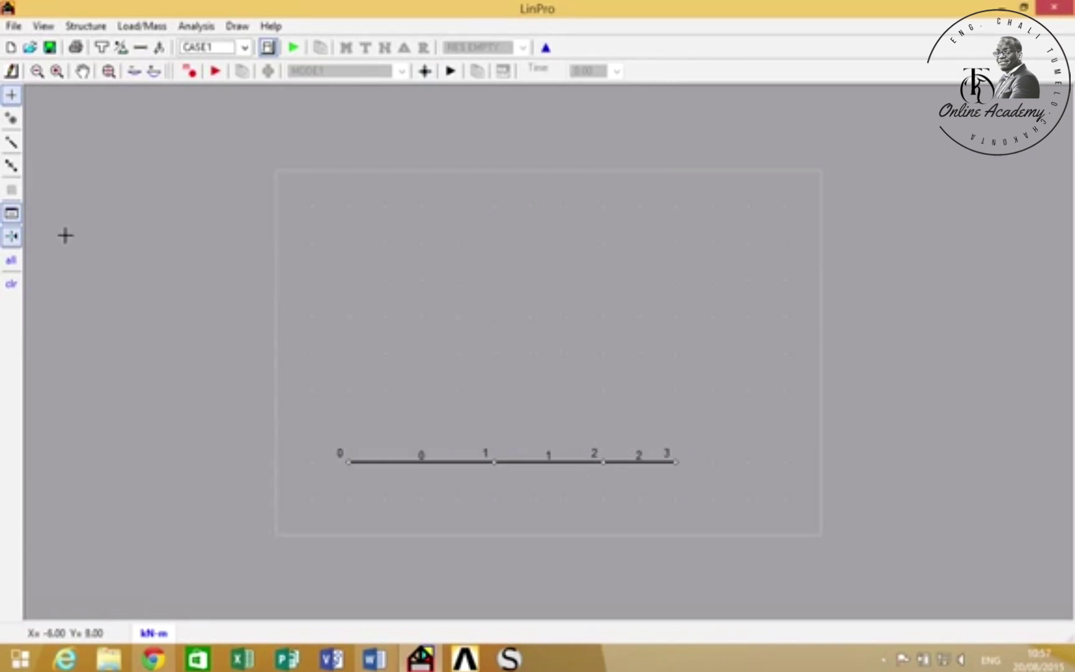
Step: Choose kN-m as the working units
{"action": "left_click", "coordinate": [148, 633]}
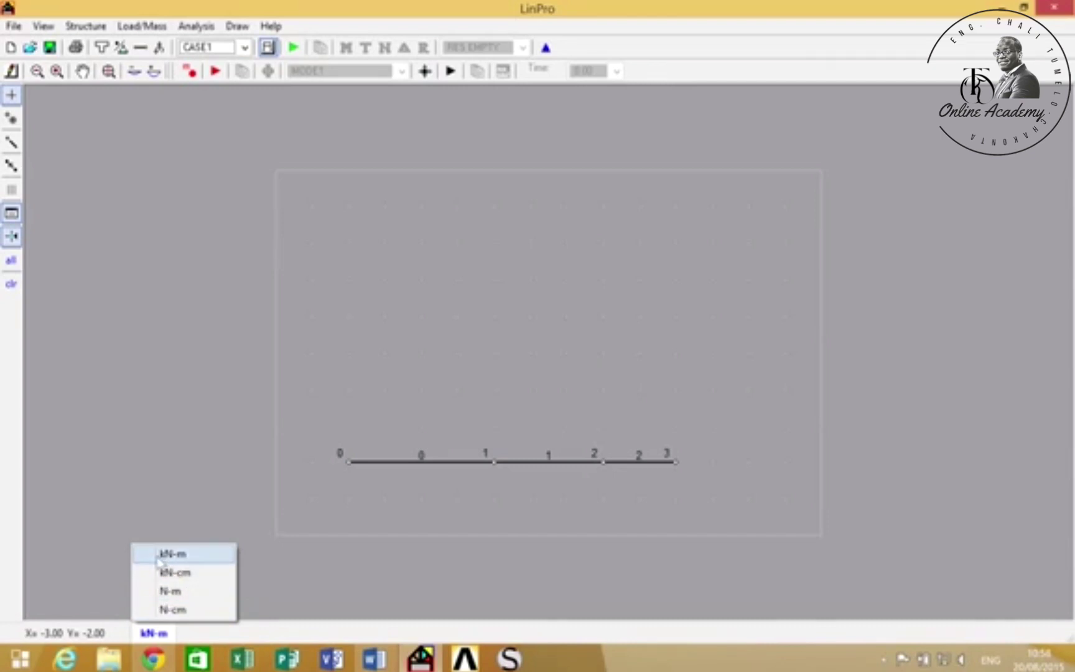
{"action": "left_click", "coordinate": [200, 550]}
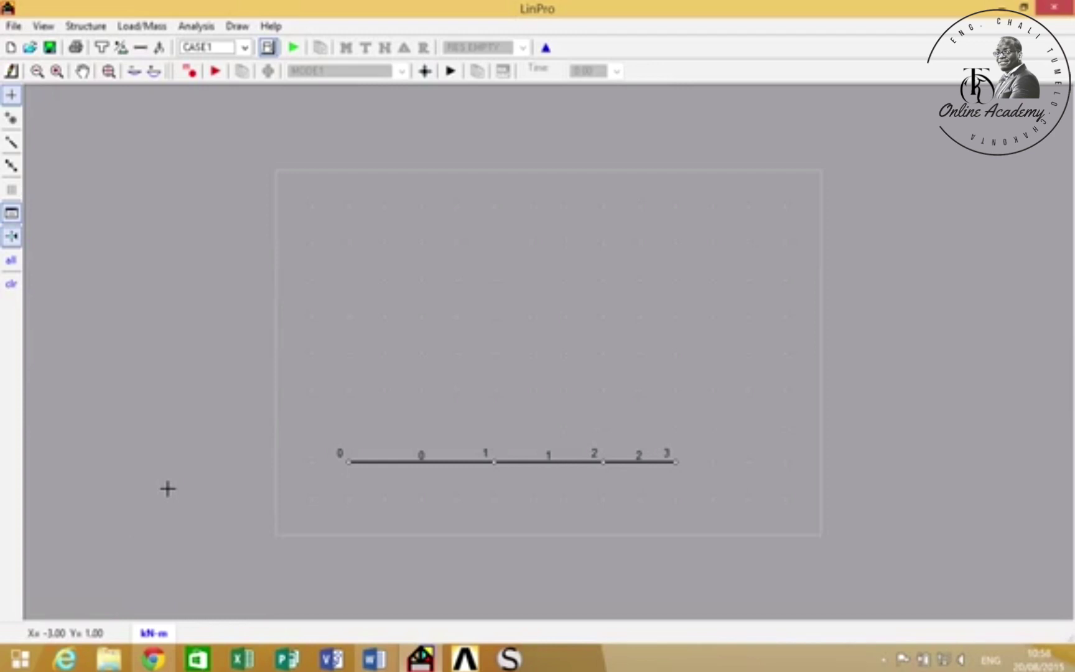
{"action": "left_click_drag", "start_coordinate": [167, 488], "coordinate": [161, 309]}
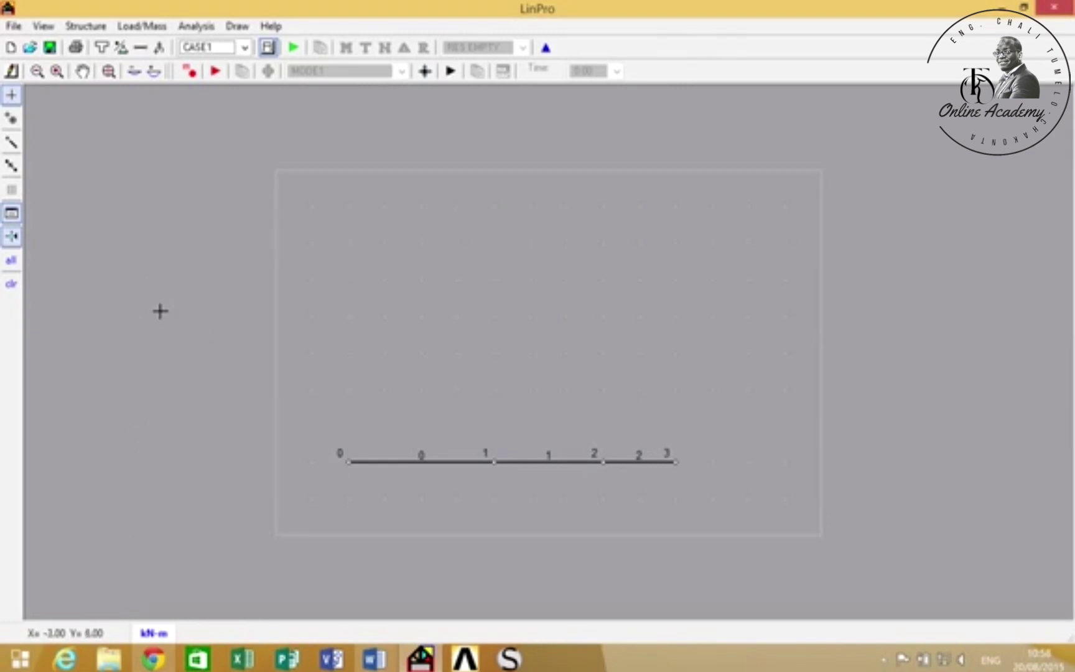
Step: Review the joint connections and types in the Members table of the existing beam, and close it
{"action": "left_click", "coordinate": [122, 48]}
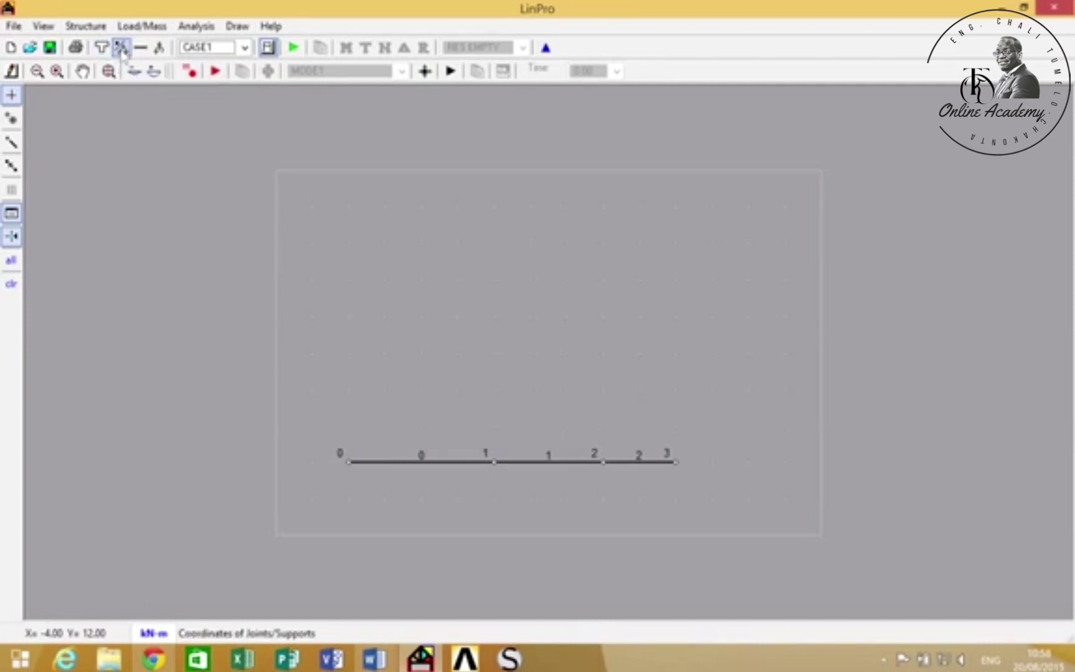
{"action": "left_click", "coordinate": [141, 49]}
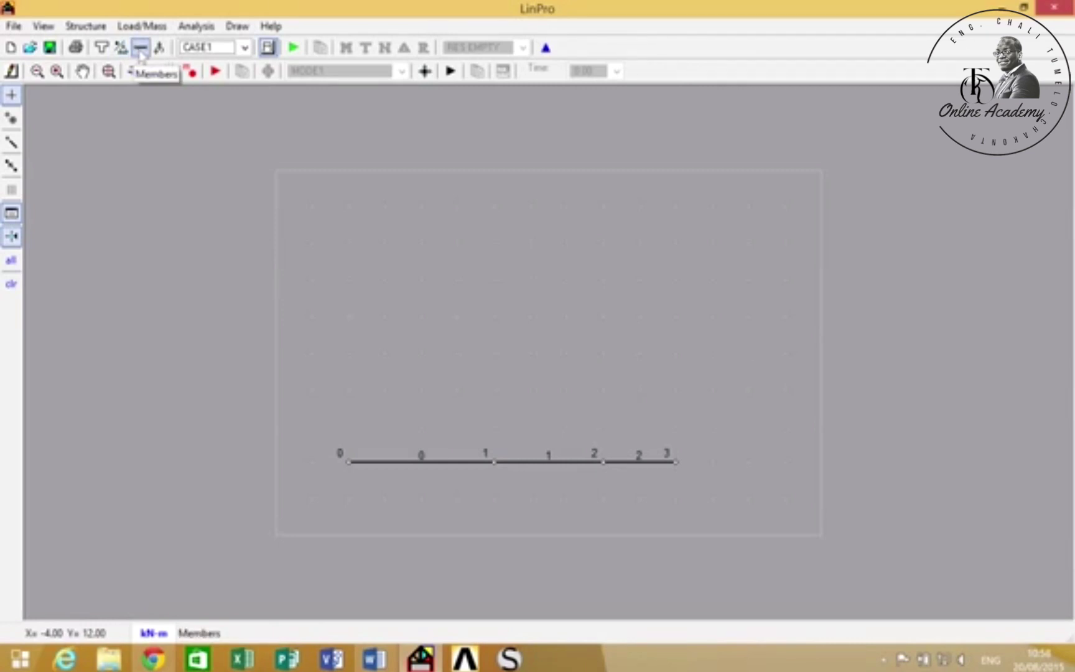
{"action": "left_click", "coordinate": [140, 48]}
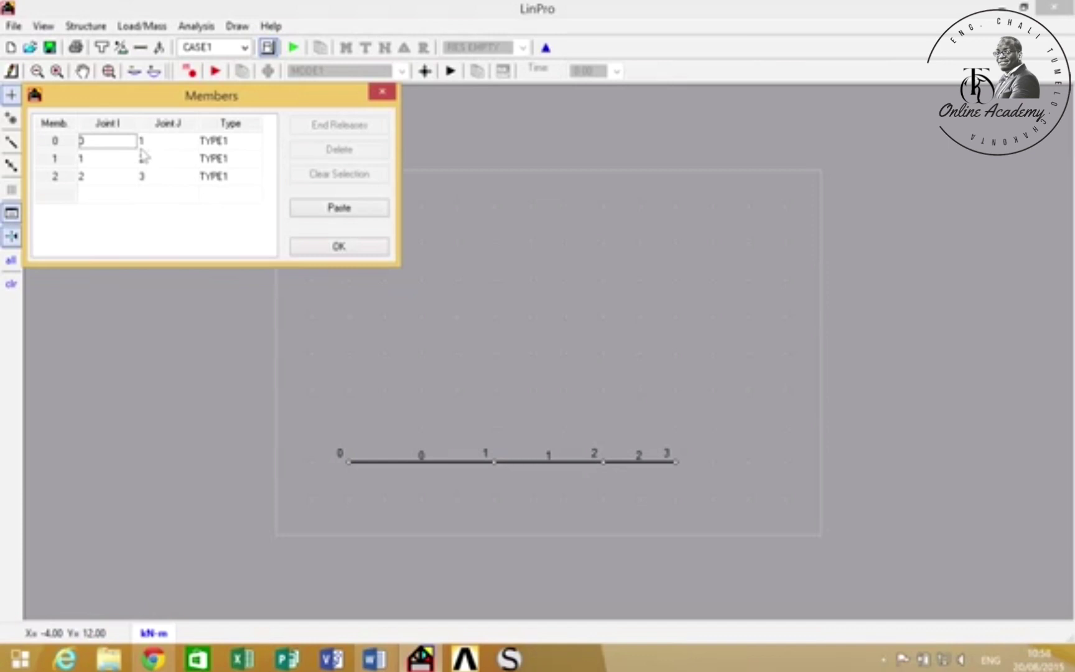
{"action": "left_click", "coordinate": [337, 246]}
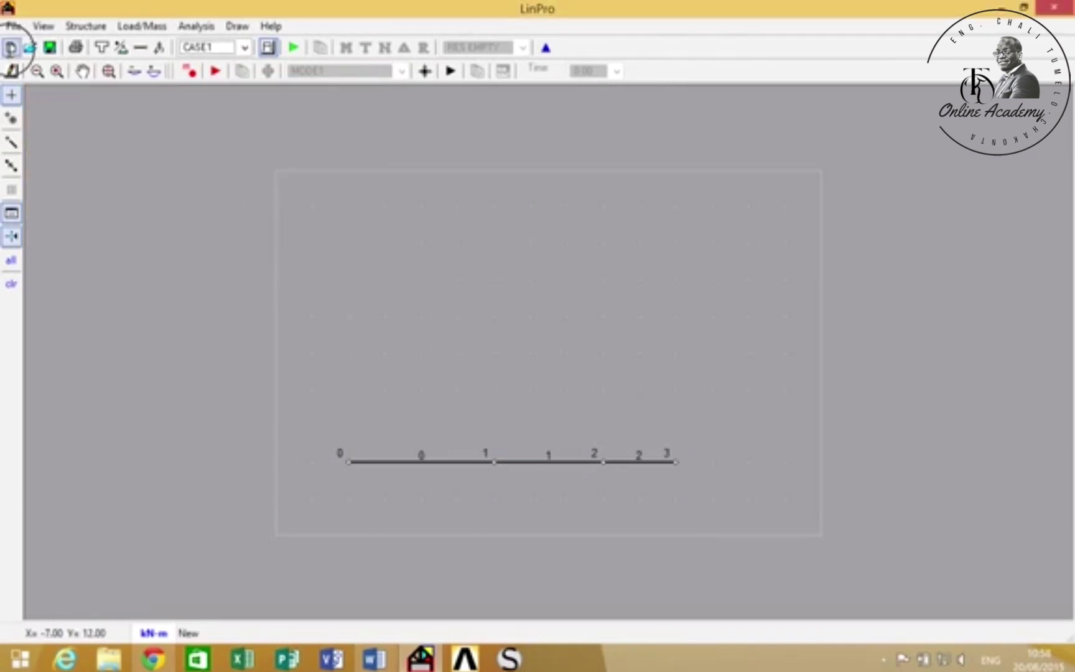
Step: Start a new model and place three joints along Y = 2, at X = 2, 5 and 10 m
{"action": "left_click", "coordinate": [11, 47]}
{"action": "left_click", "coordinate": [568, 355]}
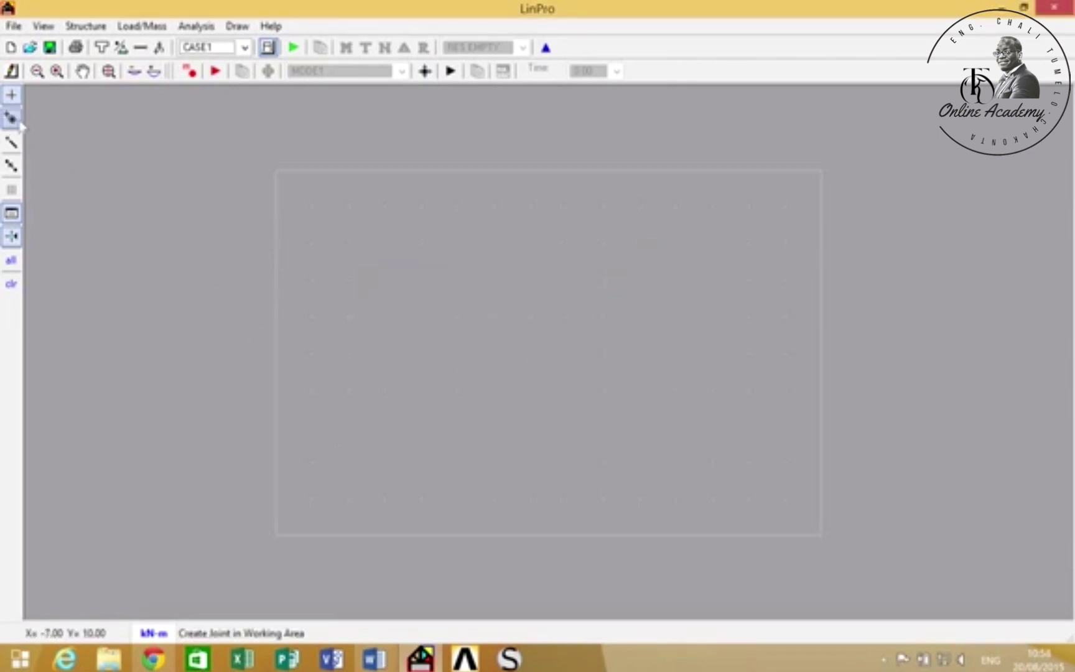
{"action": "left_click", "coordinate": [11, 118]}
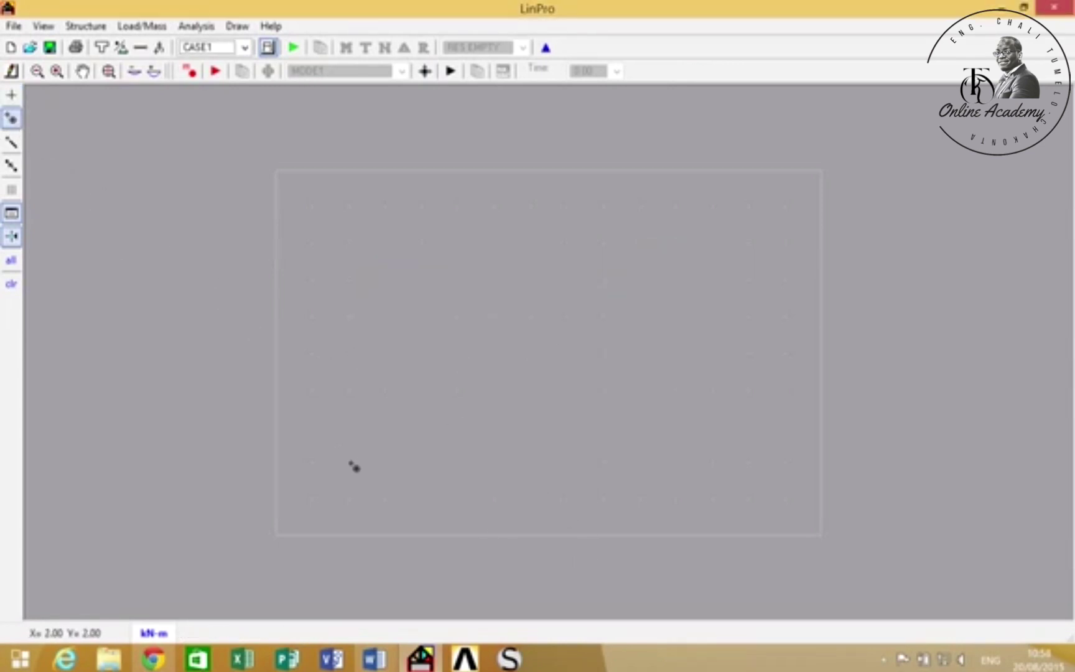
{"action": "left_click", "coordinate": [350, 462]}
{"action": "left_click", "coordinate": [457, 462]}
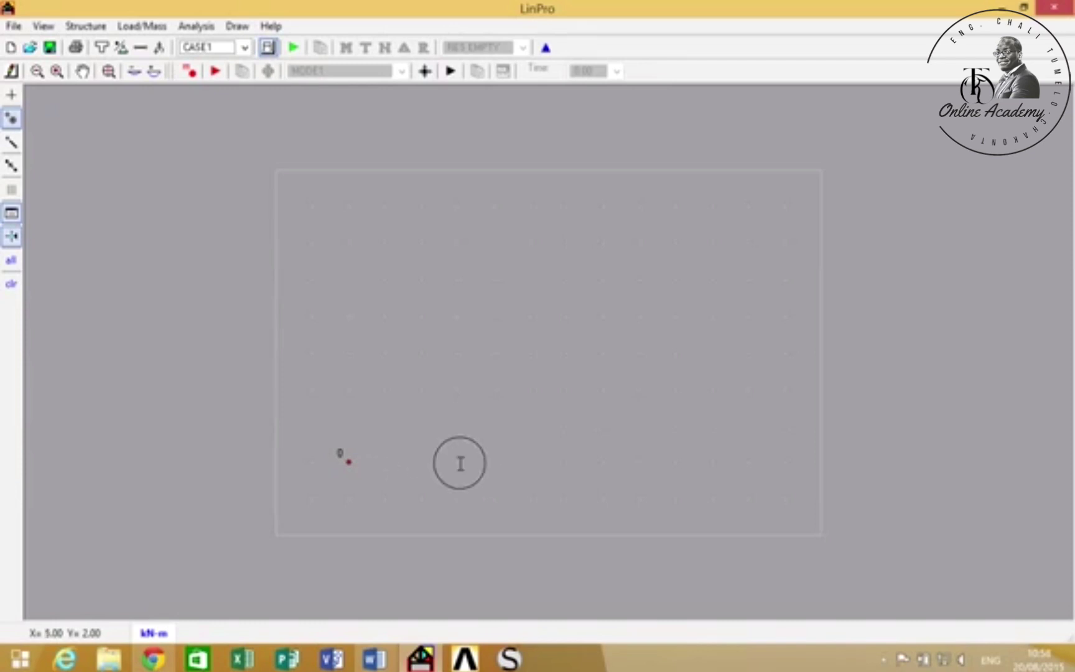
{"action": "left_click", "coordinate": [638, 462]}
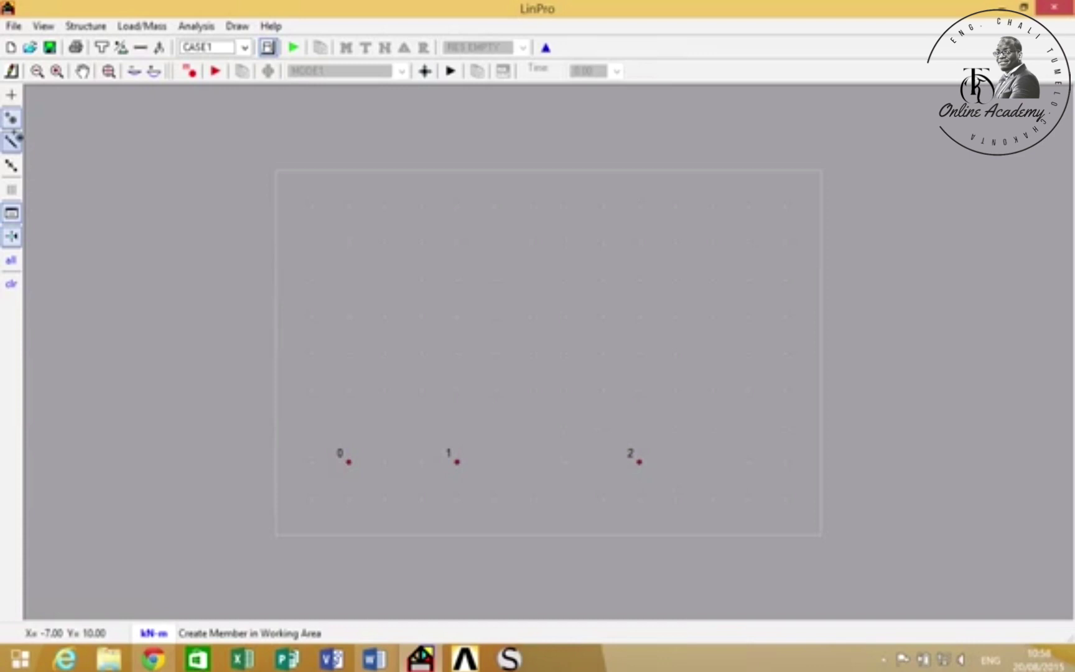
Step: Create two TYPE1 members connecting joint 0 to joint 1 and joint 1 to joint 2, and end member creation
{"action": "left_click", "coordinate": [11, 143]}
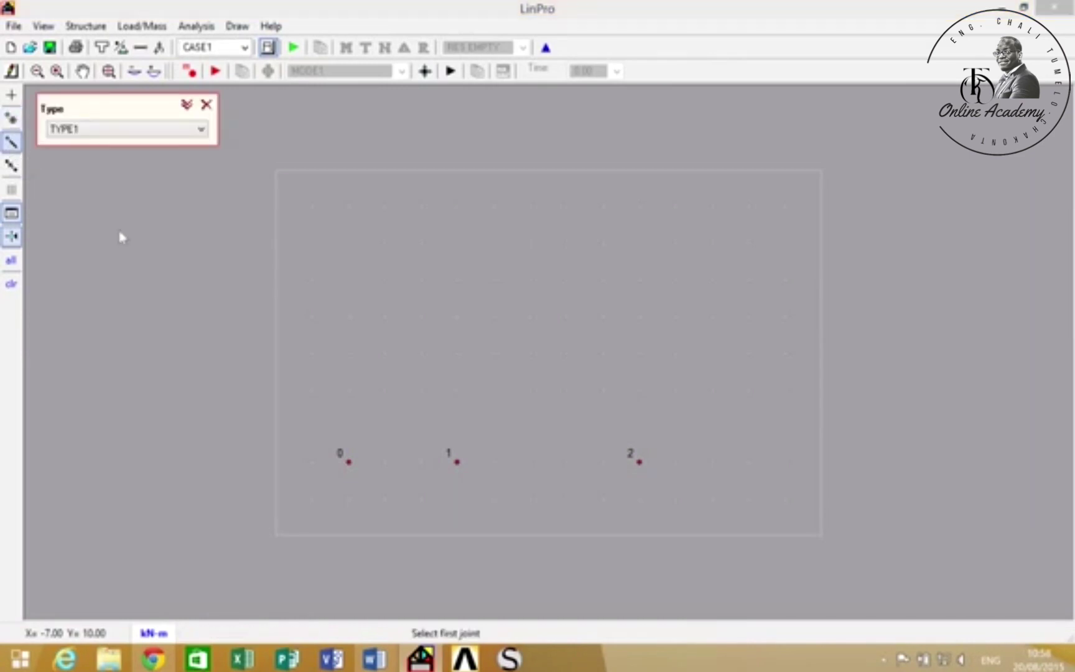
{"action": "left_click", "coordinate": [349, 462]}
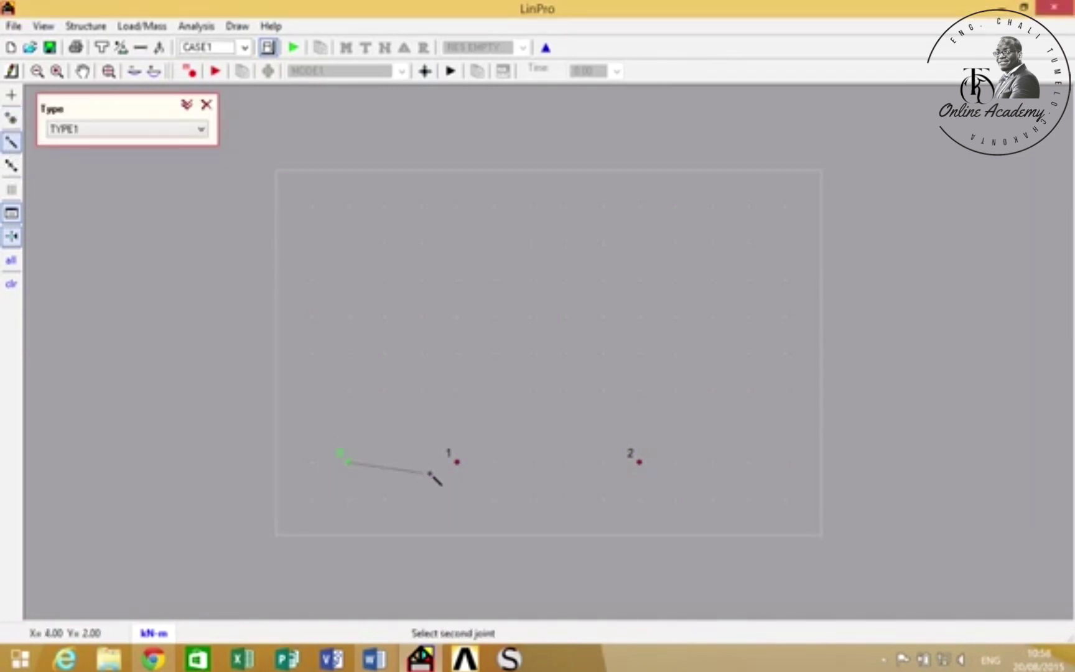
{"action": "left_click", "coordinate": [456, 462]}
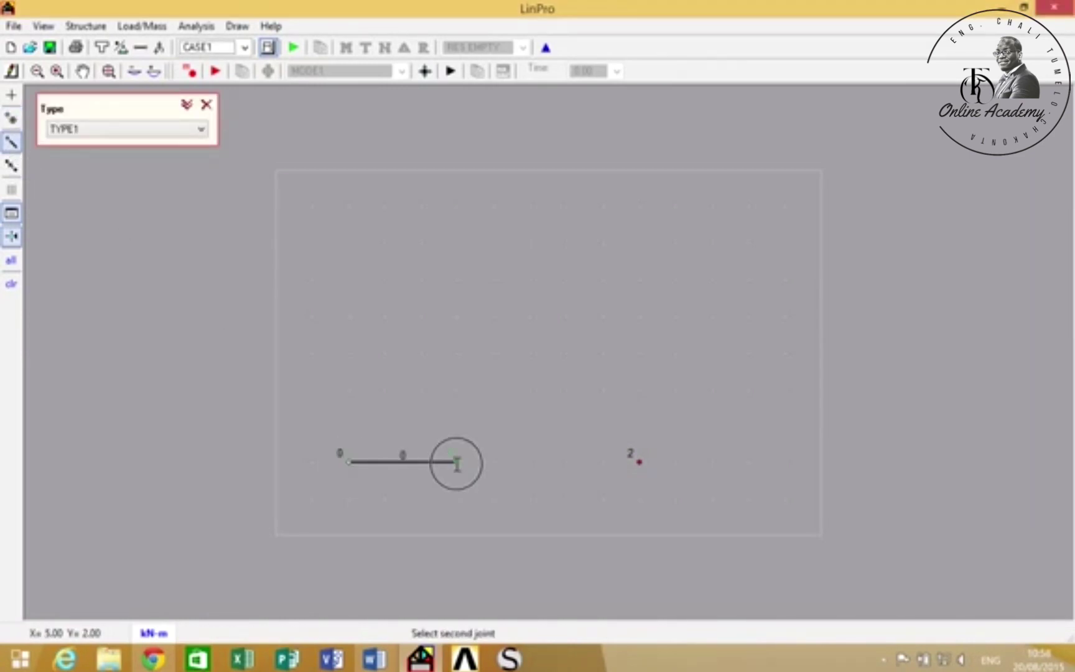
{"action": "left_click", "coordinate": [639, 462]}
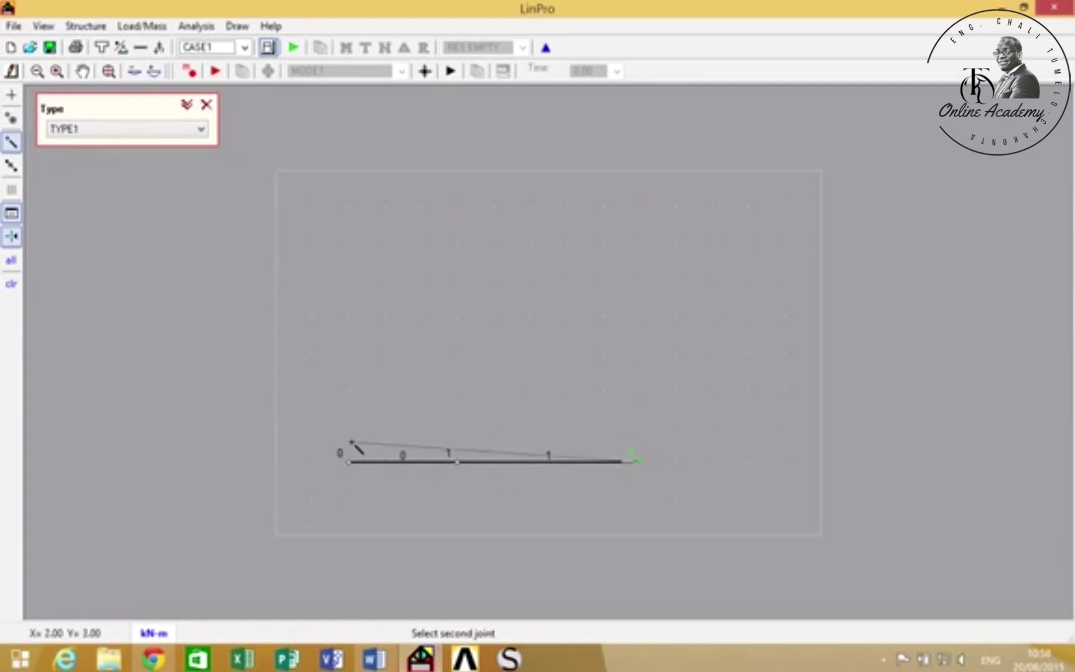
{"action": "left_click", "coordinate": [11, 95]}
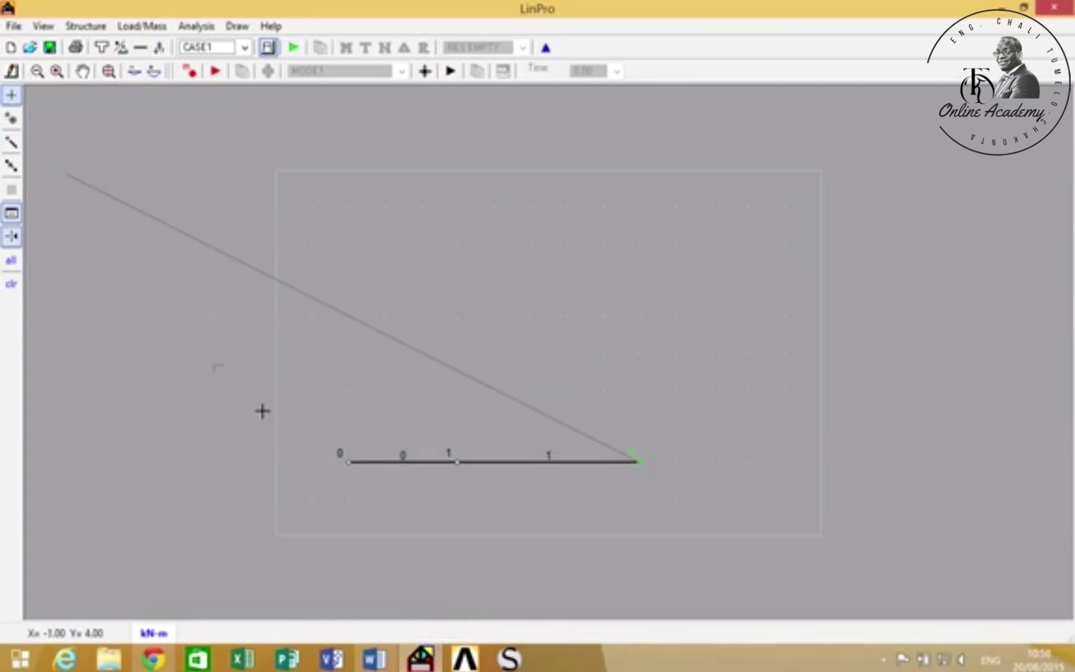
Step: Assign a pinned support to joint 0 at the beam's start
{"action": "left_click_drag", "start_coordinate": [213, 365], "coordinate": [350, 463]}
{"action": "right_click", "coordinate": [351, 463]}
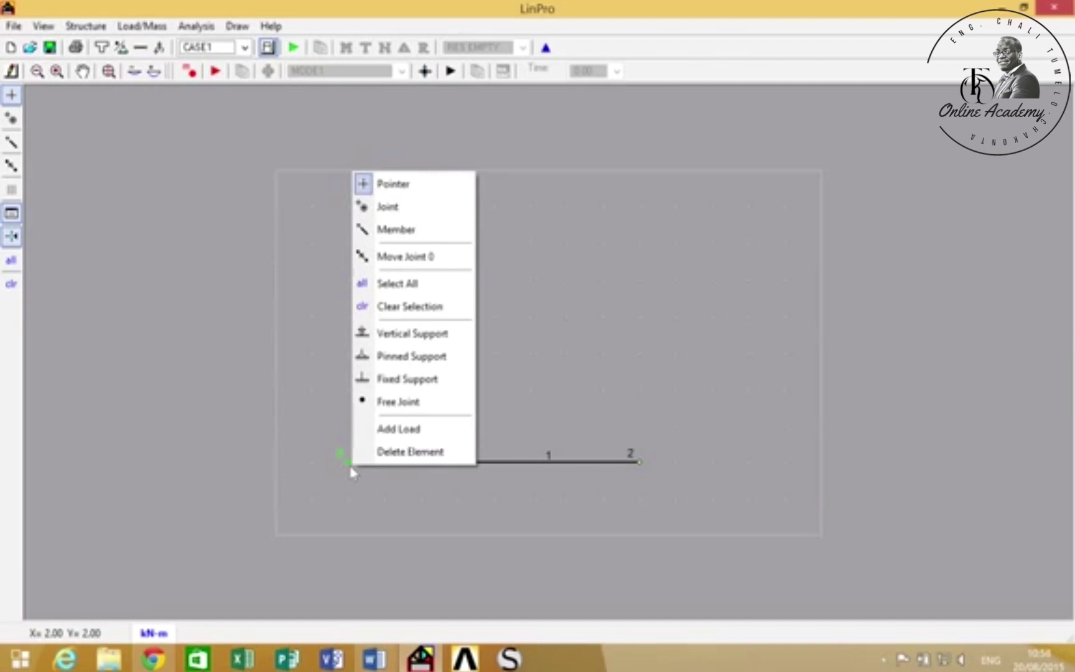
{"action": "left_click", "coordinate": [412, 356]}
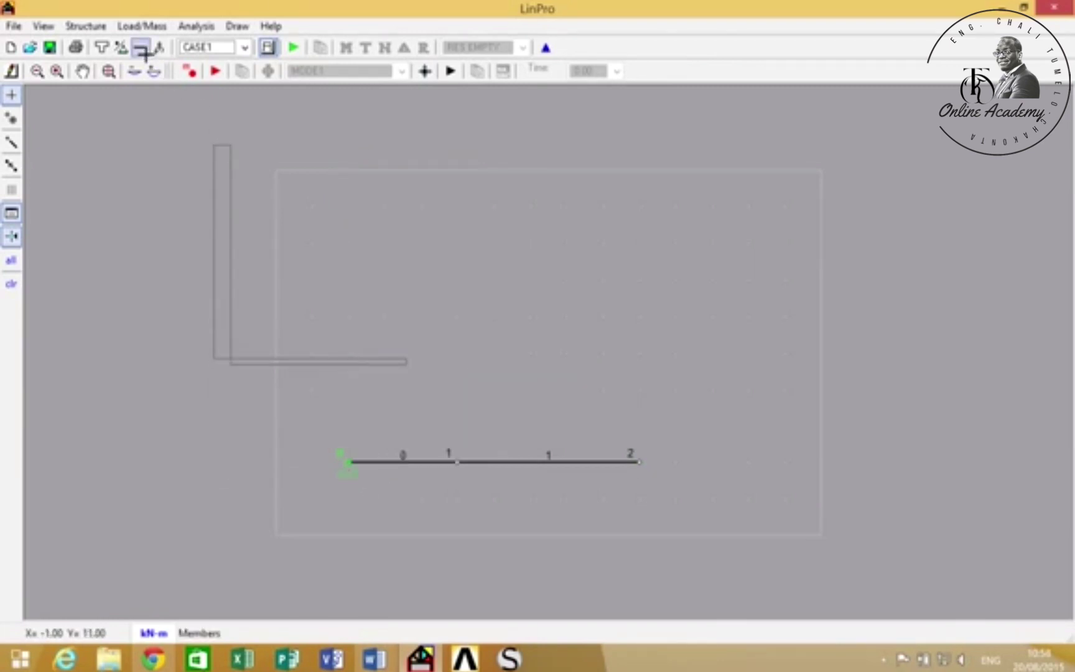
Step: Restrain joint 2 in X and Y (RX and RY) in the joint coordinates and supports table
{"action": "left_click", "coordinate": [122, 47]}
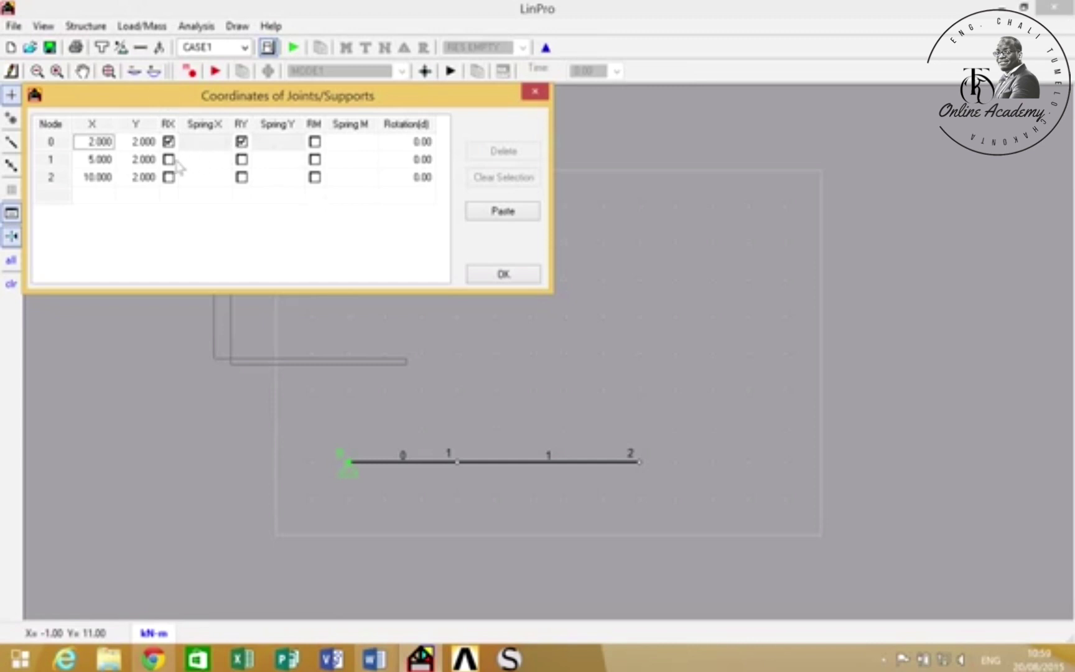
{"action": "left_click", "coordinate": [169, 178]}
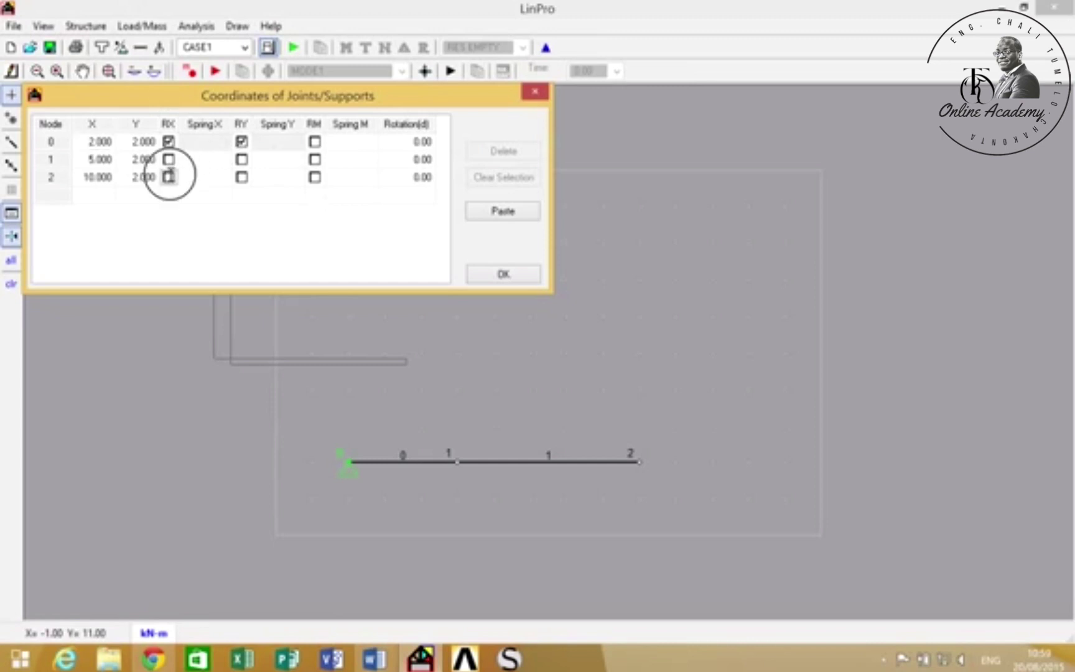
{"action": "left_click", "coordinate": [242, 177]}
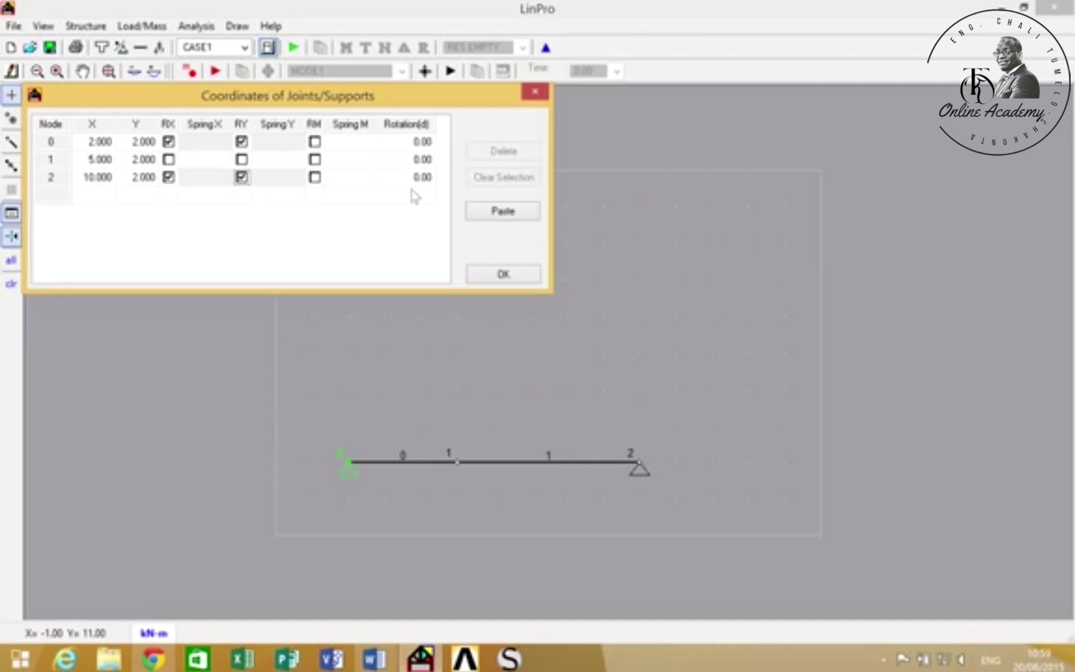
{"action": "left_click", "coordinate": [507, 276]}
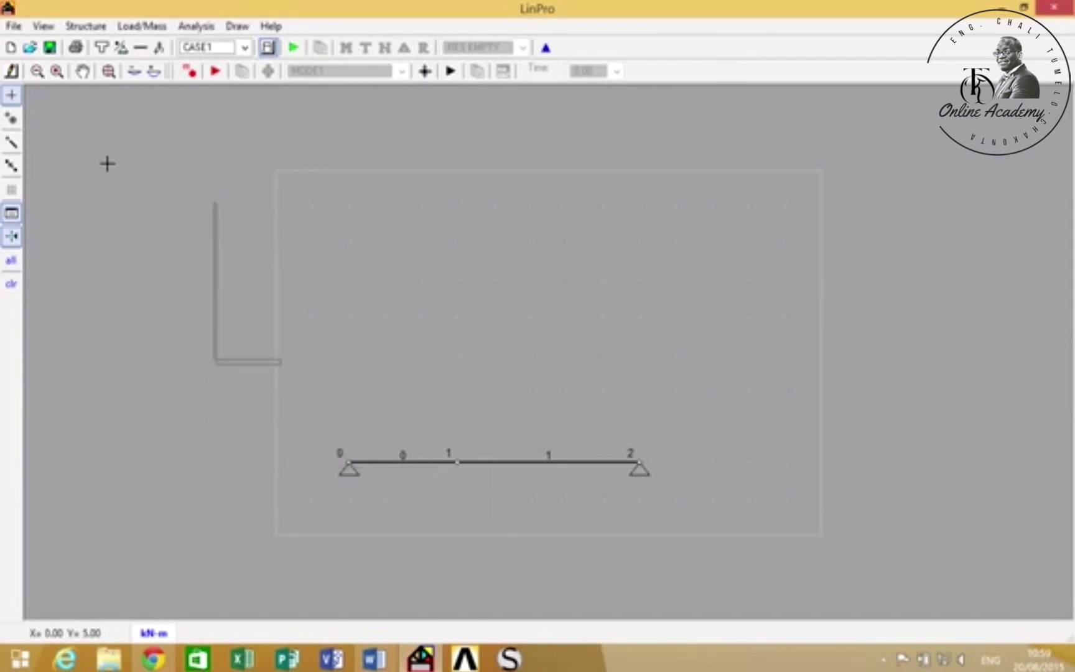
Step: Apply a point load with Force Y = -10 to joint 1 in load case CASE1
{"action": "right_click", "coordinate": [457, 462]}
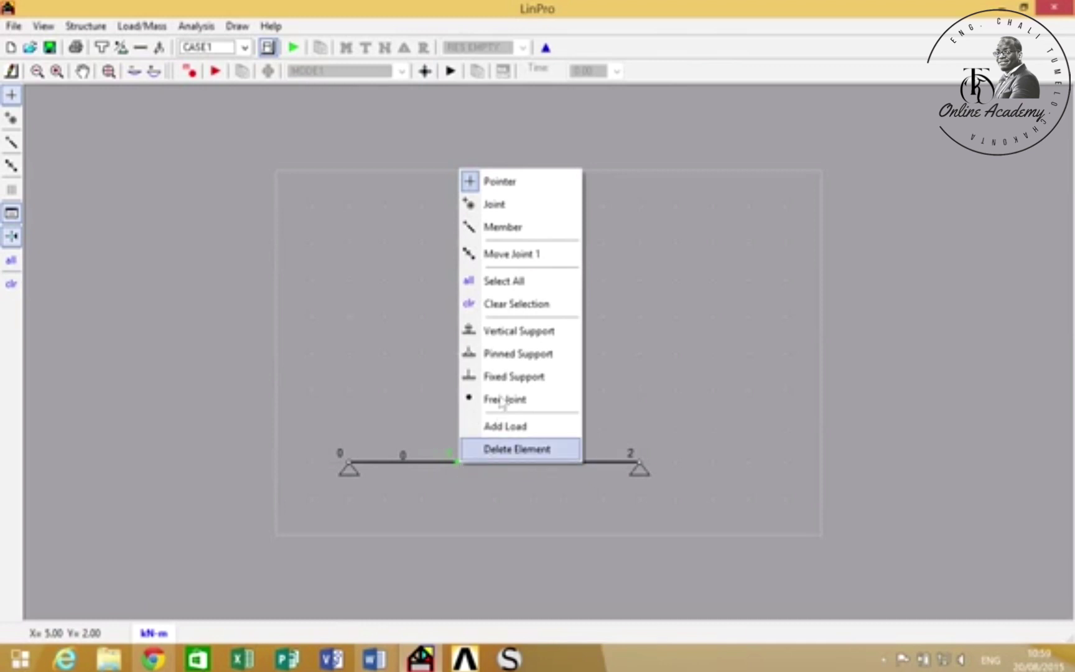
{"action": "left_click", "coordinate": [521, 426]}
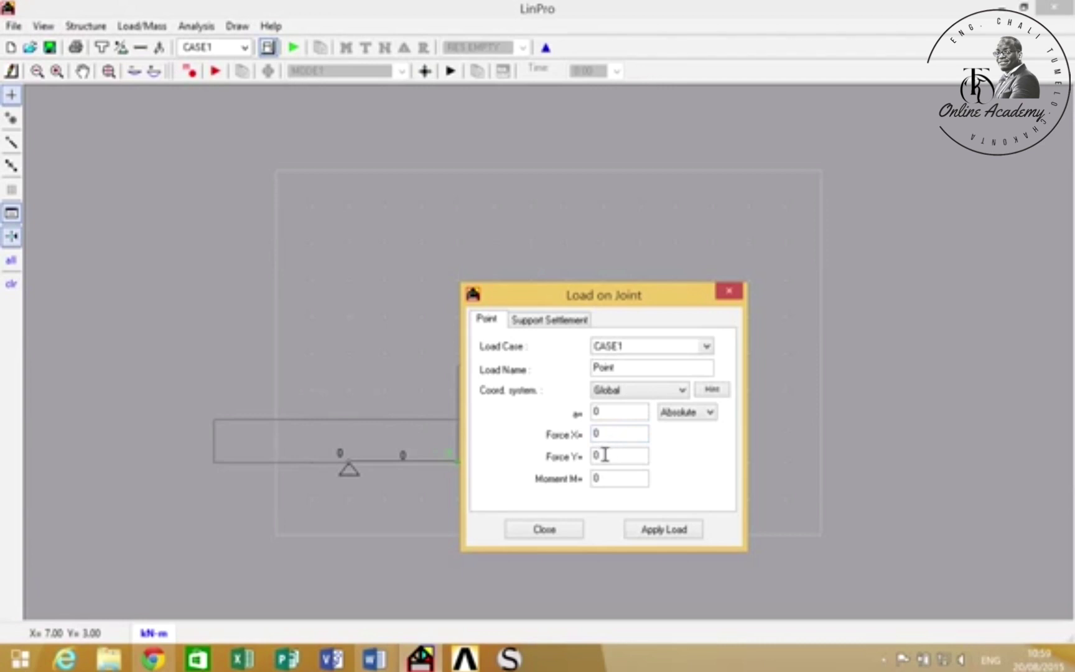
{"action": "left_click_drag", "start_coordinate": [609, 456], "coordinate": [594, 460]}
{"action": "left_click", "coordinate": [676, 530]}
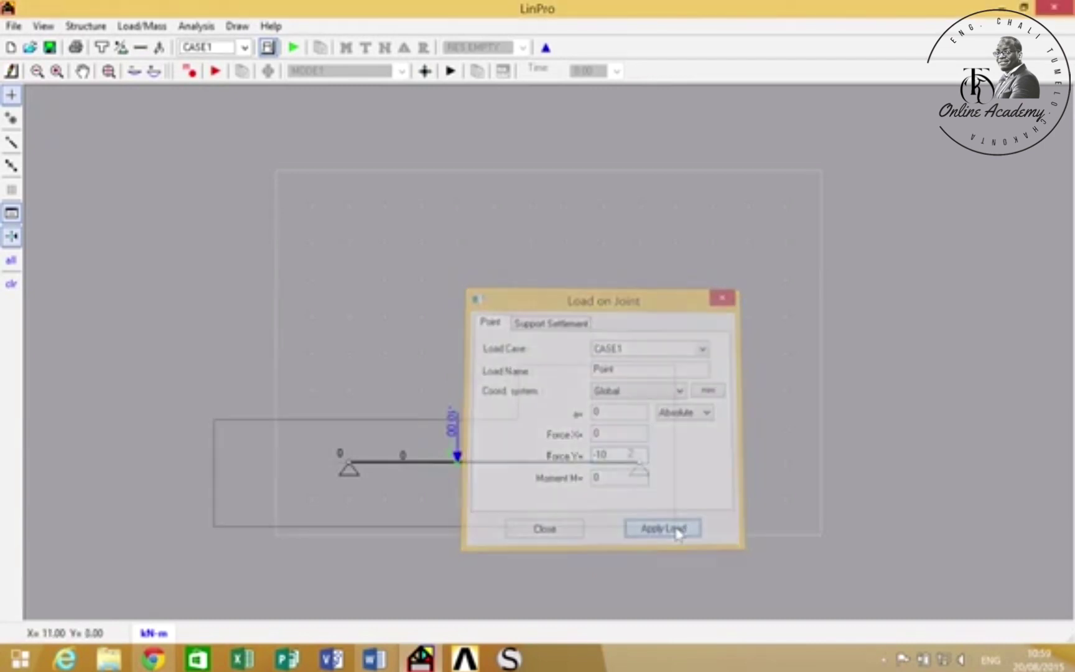
{"action": "left_click", "coordinate": [544, 529]}
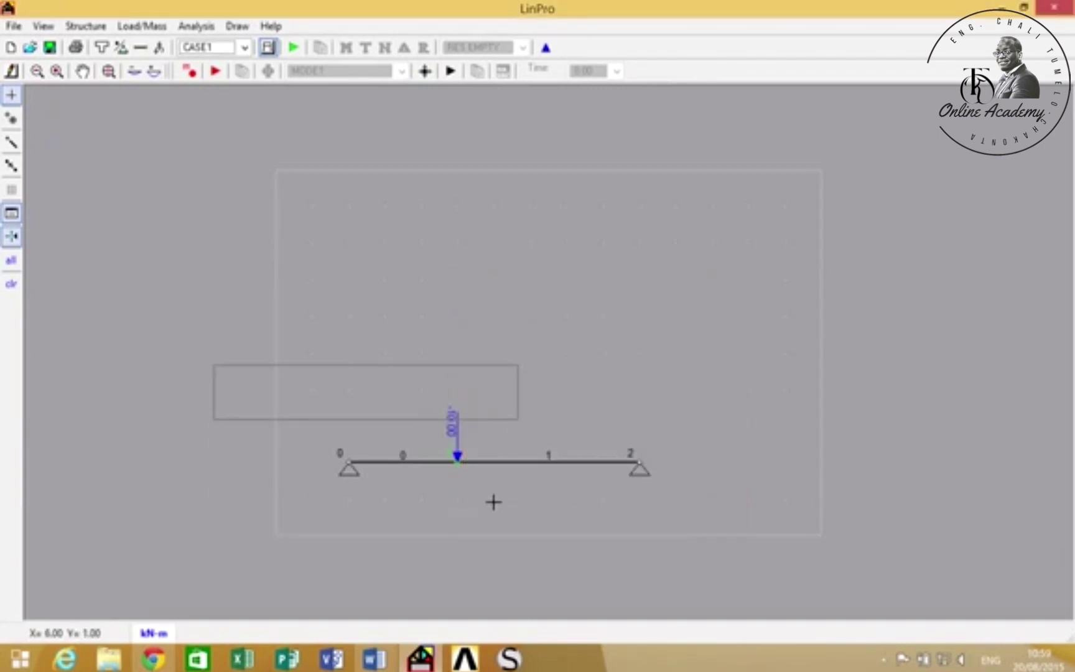
Step: Run the static analysis and view the bending moment, shear force, axial force, deflection and reaction diagrams for CASE1
{"action": "left_click", "coordinate": [294, 48]}
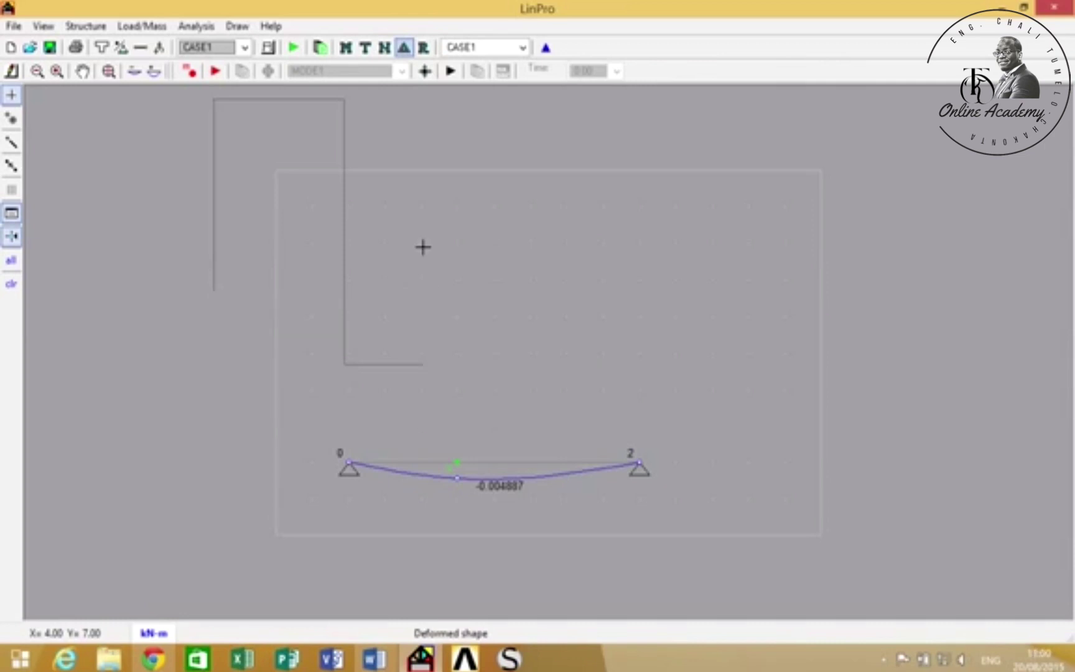
{"action": "left_click", "coordinate": [348, 50]}
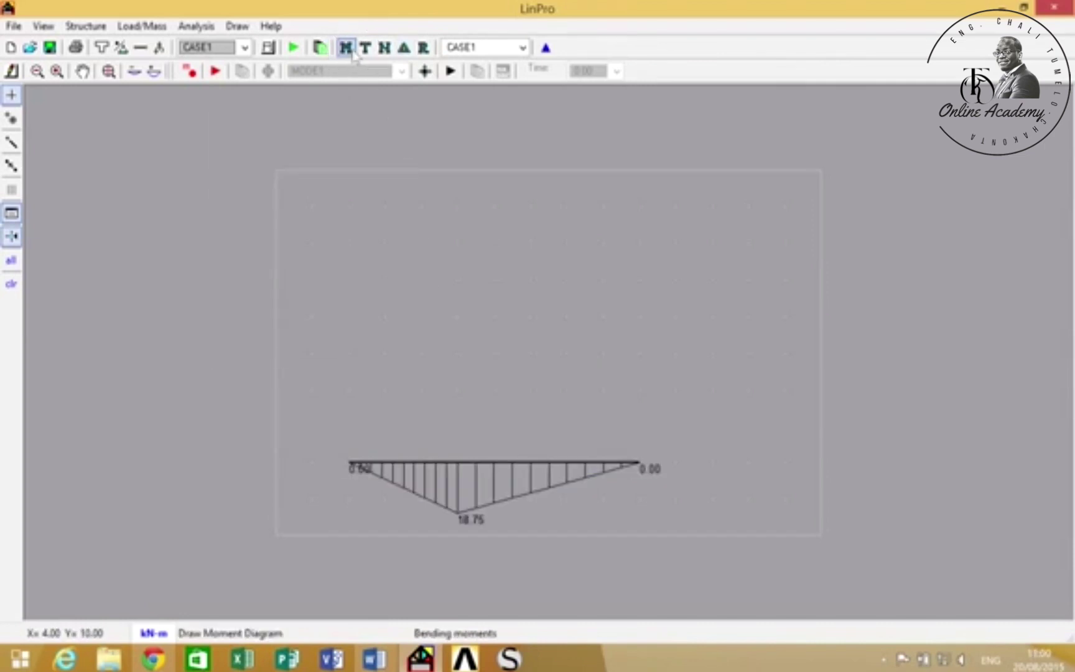
{"action": "left_click", "coordinate": [366, 48]}
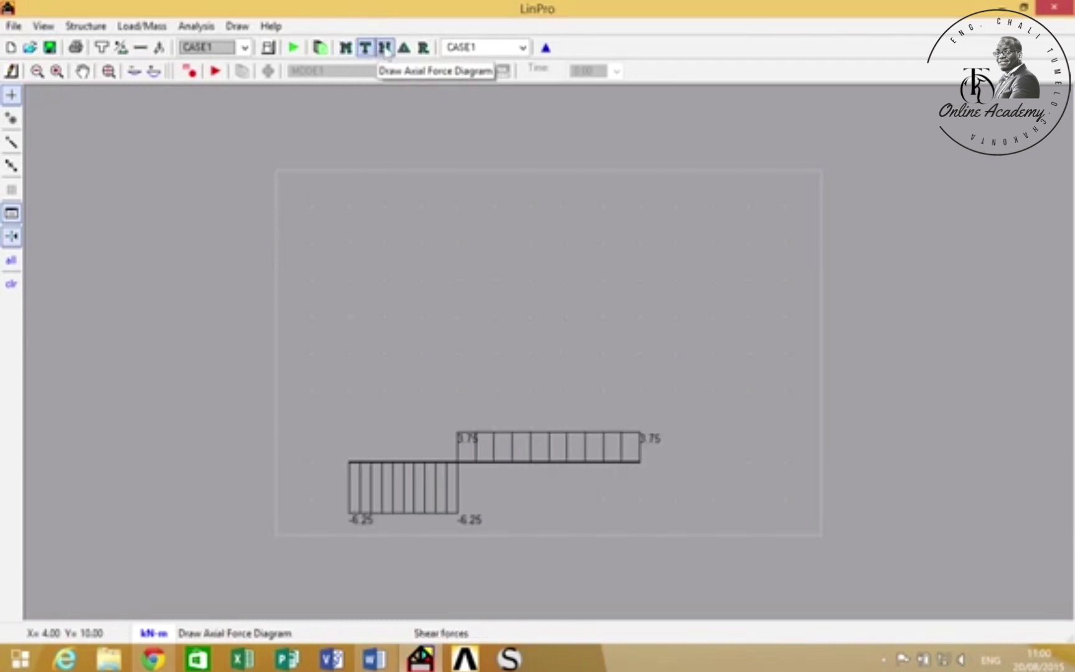
{"action": "left_click", "coordinate": [385, 49]}
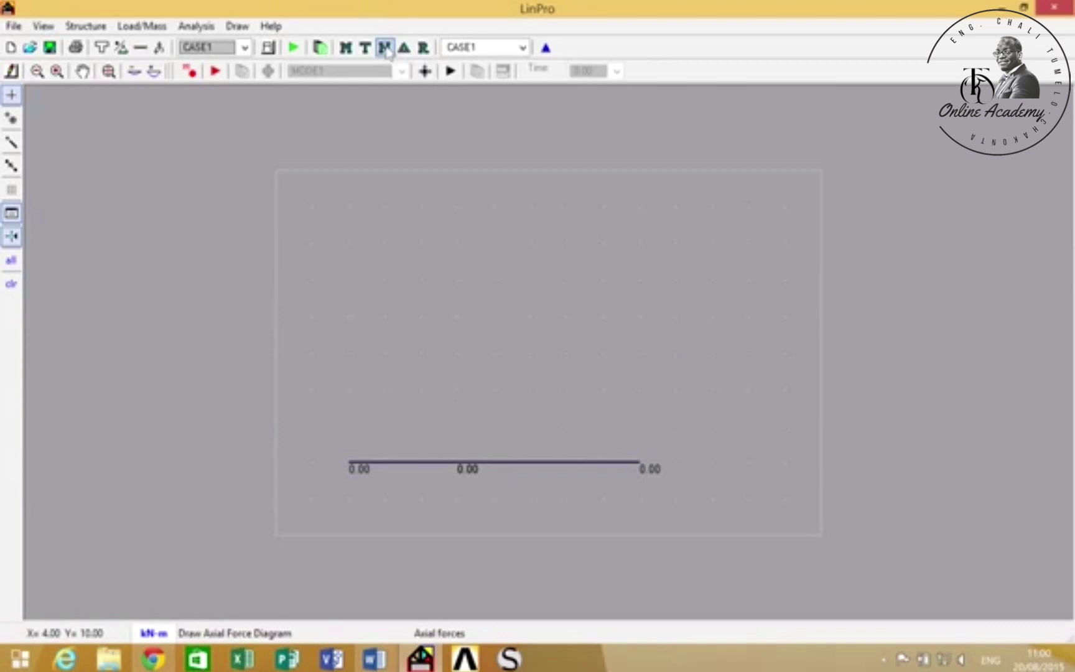
{"action": "left_click", "coordinate": [404, 49]}
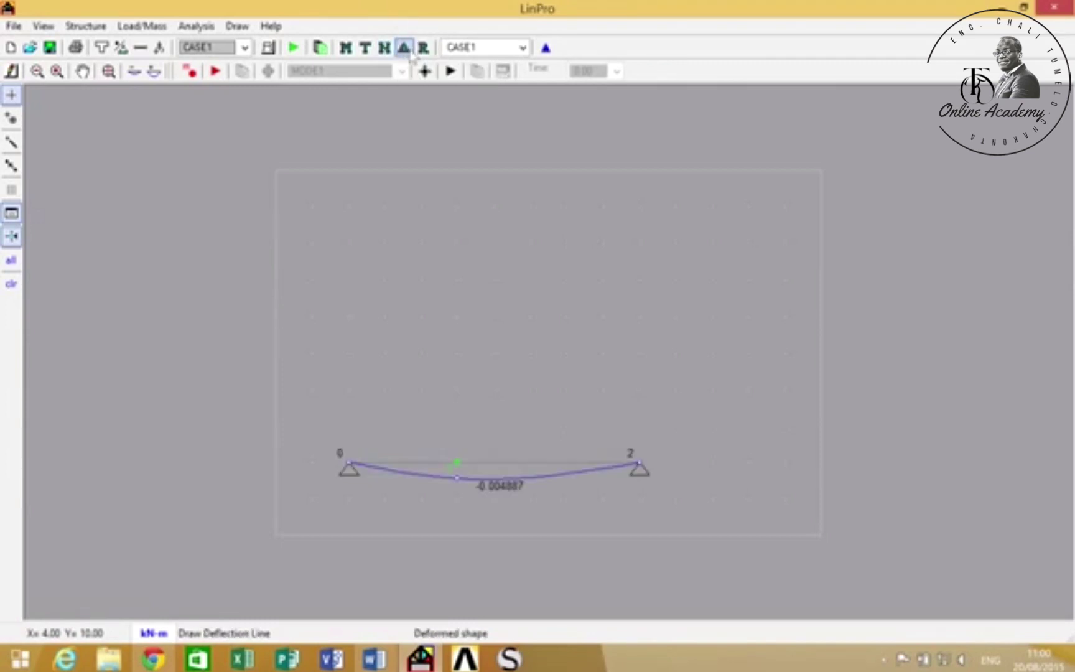
{"action": "left_click", "coordinate": [422, 48]}
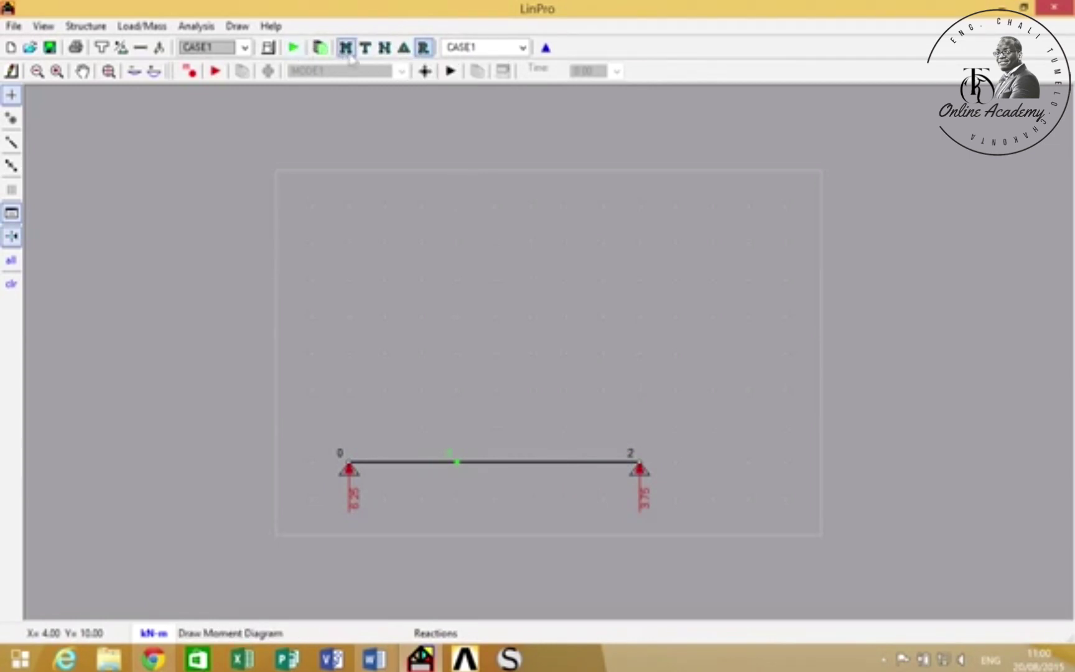
Step: Switch the results display back to the bending moment diagram
{"action": "left_click", "coordinate": [205, 28]}
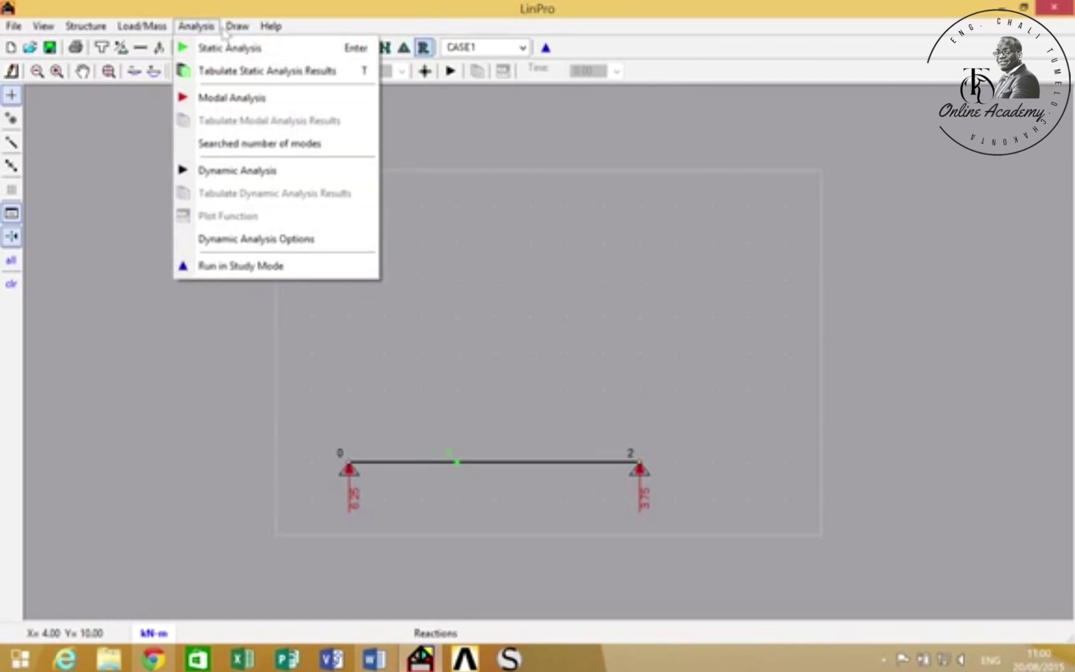
{"action": "left_click", "coordinate": [339, 43]}
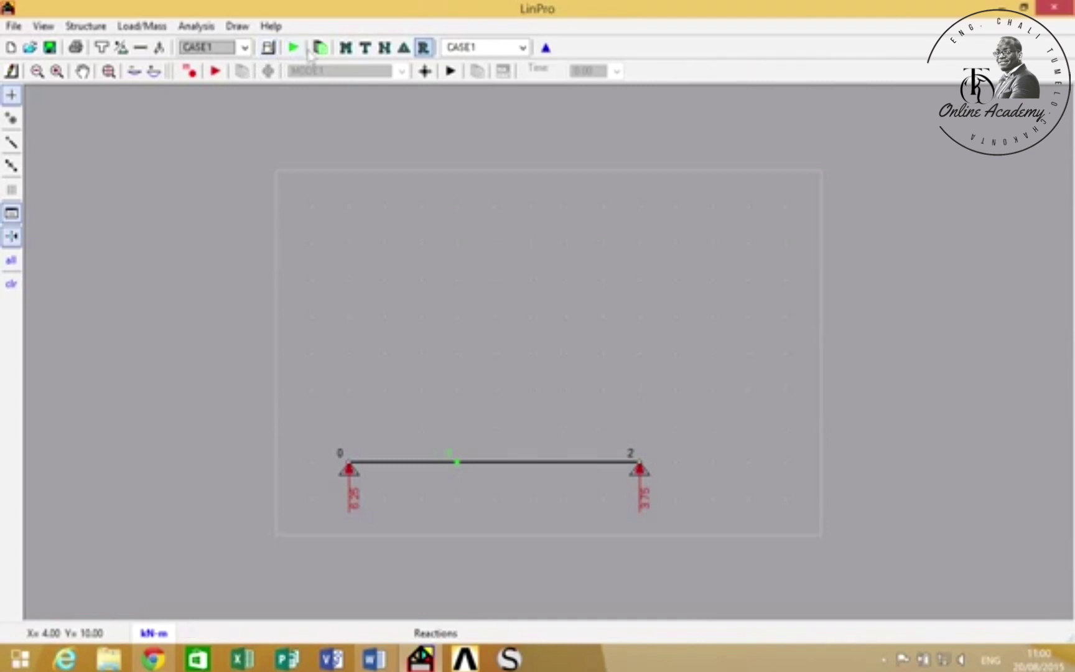
{"action": "left_click", "coordinate": [346, 48]}
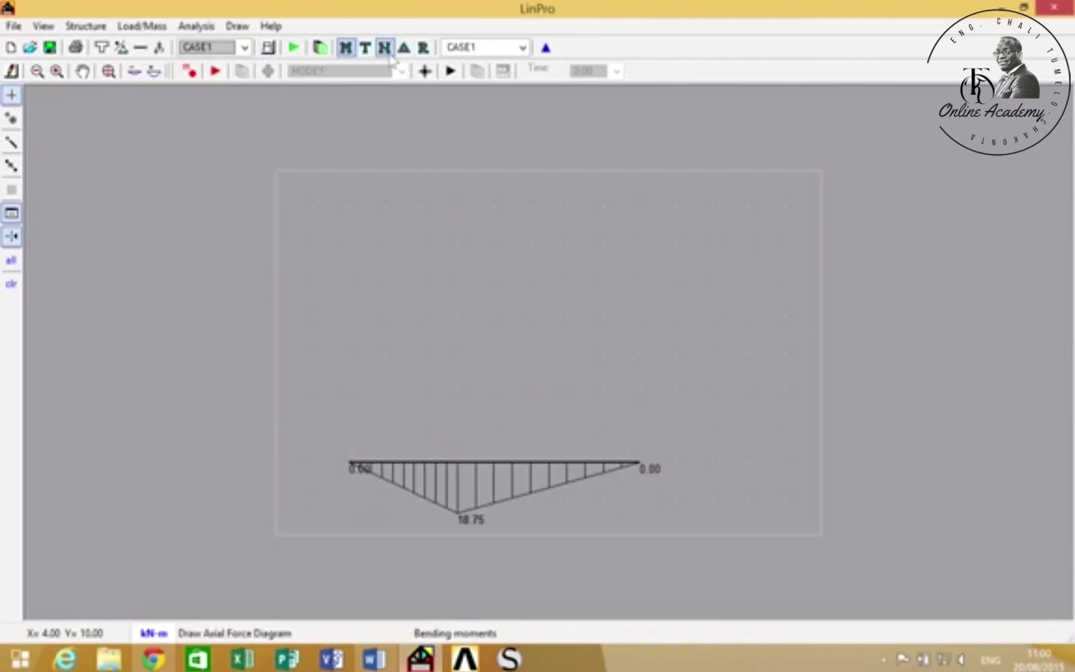
Step: Tabulate the static analysis results and show the forces along Member 1
{"action": "left_click", "coordinate": [320, 47]}
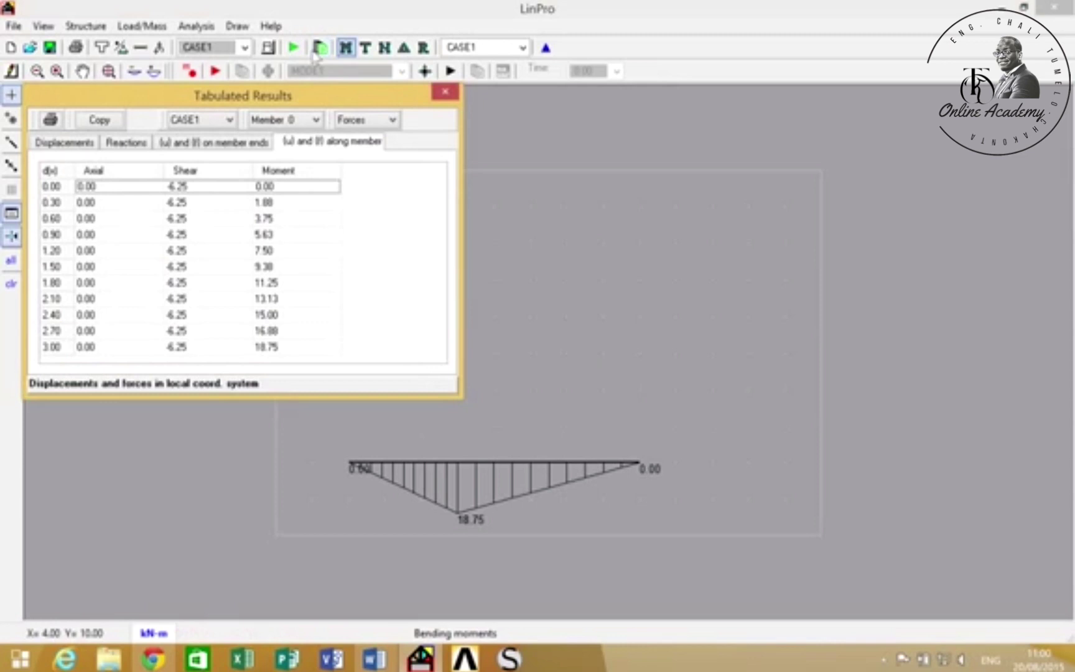
{"action": "left_click", "coordinate": [284, 121]}
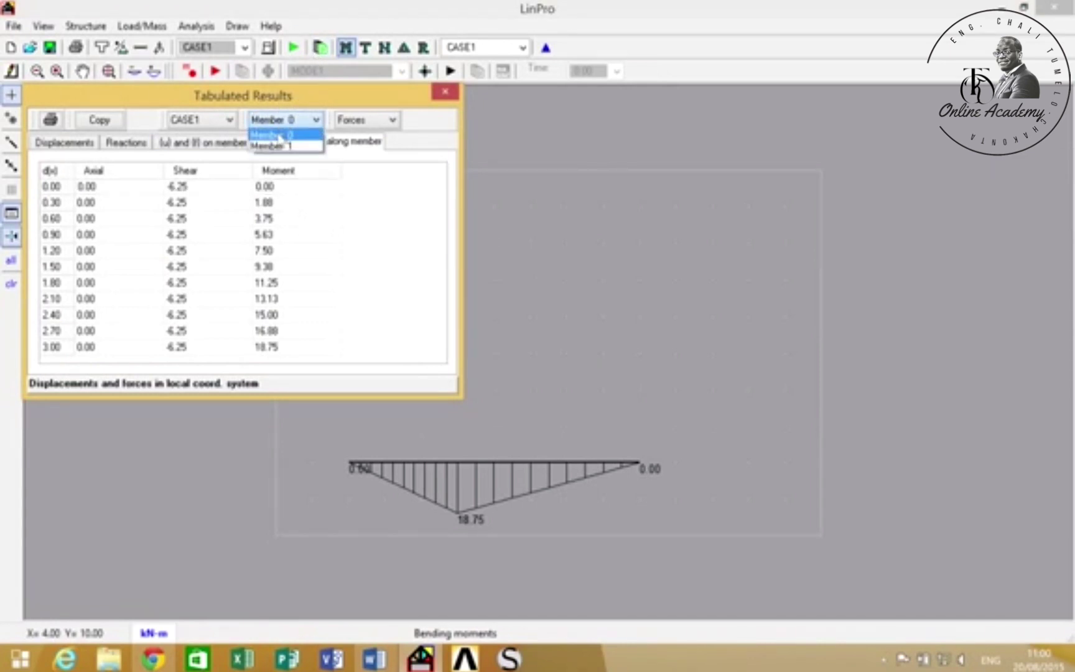
{"action": "left_click", "coordinate": [273, 146]}
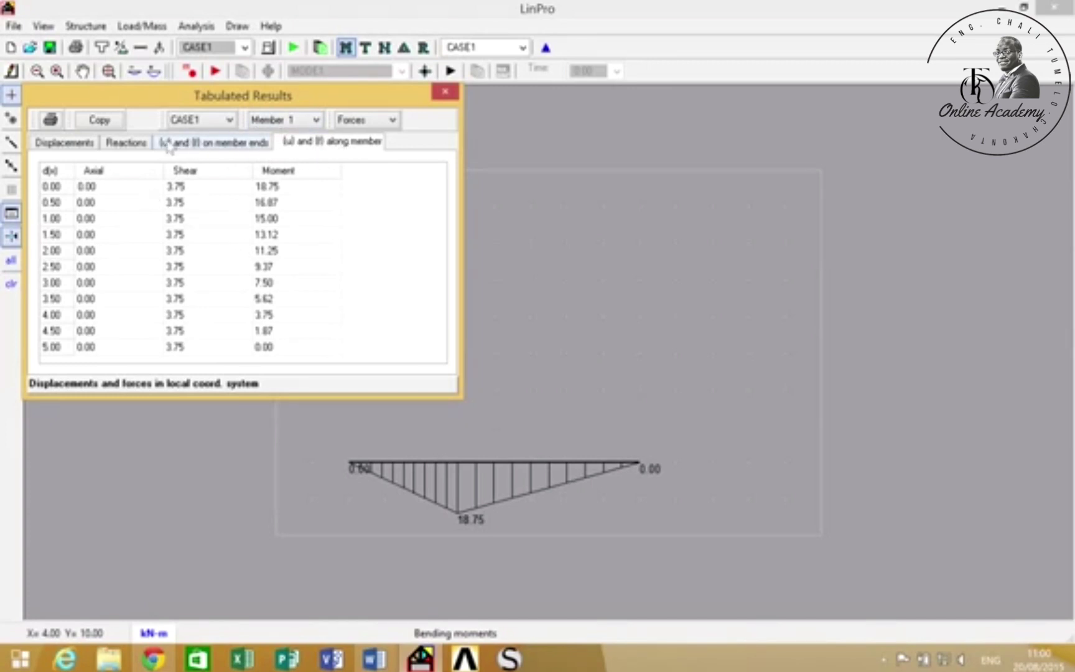
Step: Review the tabulated joint displacements and support reactions for CASE1
{"action": "left_click", "coordinate": [123, 144]}
{"action": "left_click", "coordinate": [87, 148]}
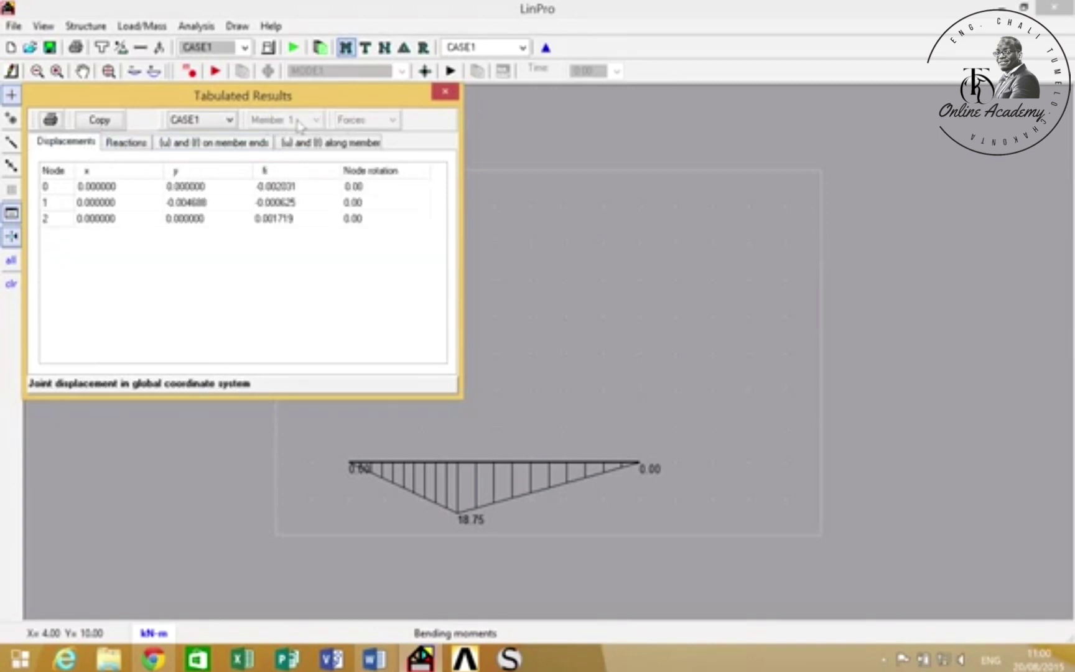
{"action": "left_click", "coordinate": [199, 121]}
{"action": "left_click", "coordinate": [195, 134]}
{"action": "left_click", "coordinate": [149, 144]}
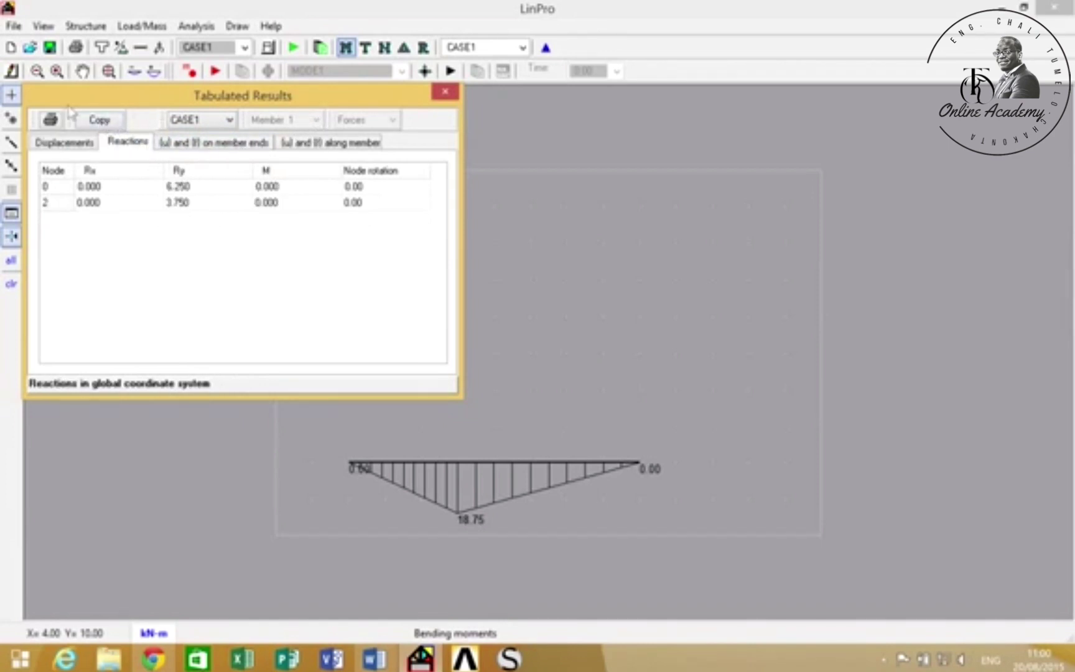
Step: Check the print options for the tabulated results, cancel without printing, and close the results table
{"action": "left_click", "coordinate": [51, 119]}
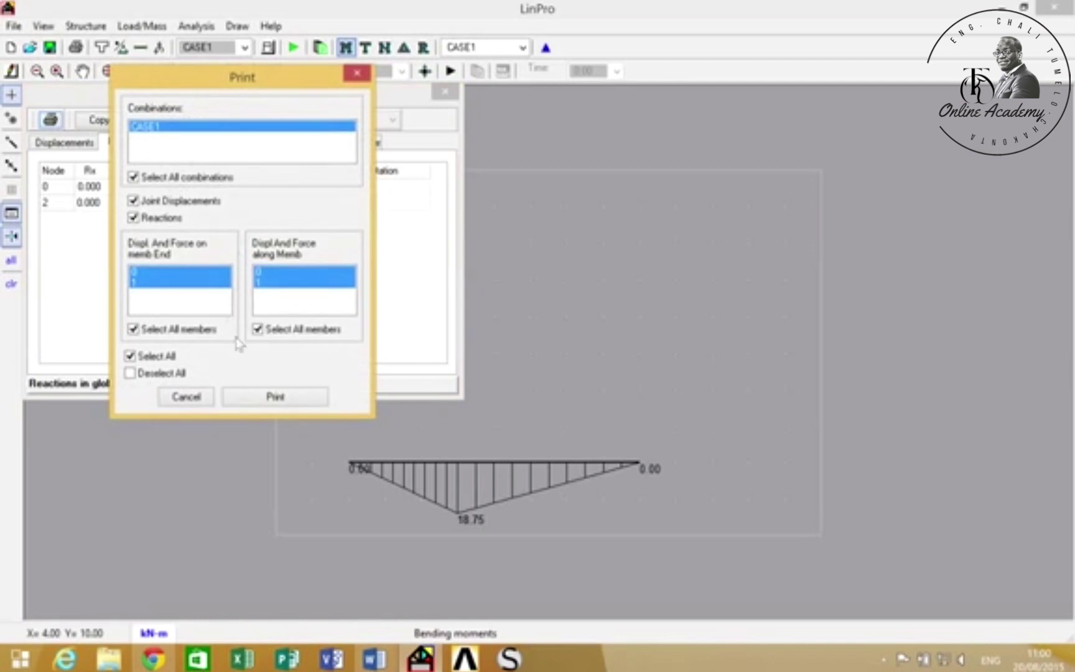
{"action": "left_click", "coordinate": [187, 397]}
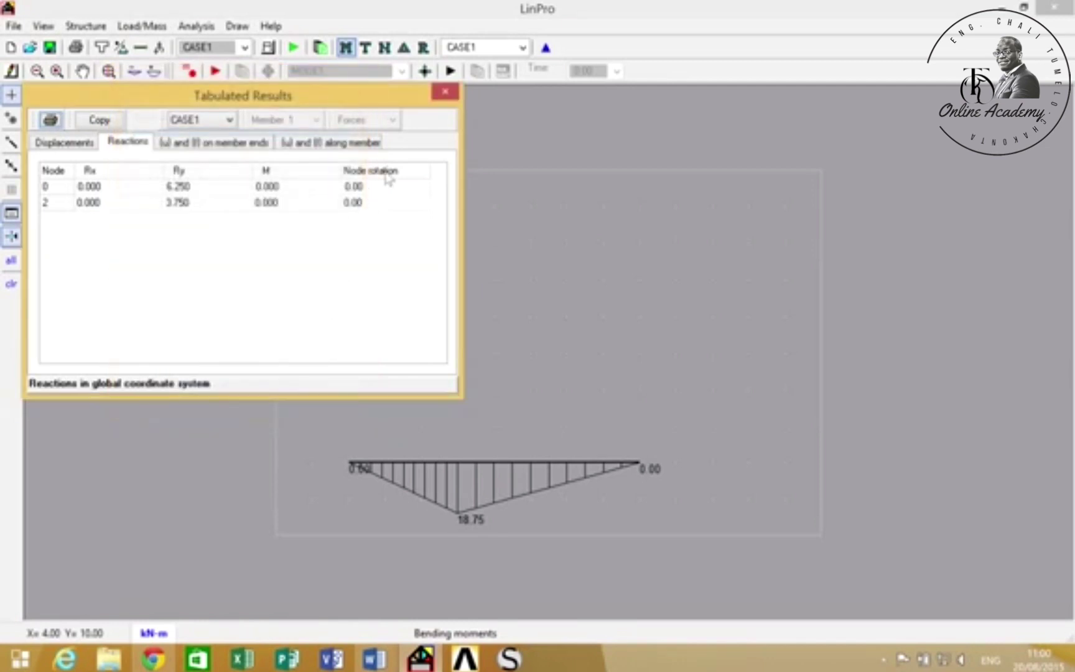
{"action": "left_click", "coordinate": [444, 91]}
{"action": "left_click_drag", "start_coordinate": [419, 157], "coordinate": [455, 289]}
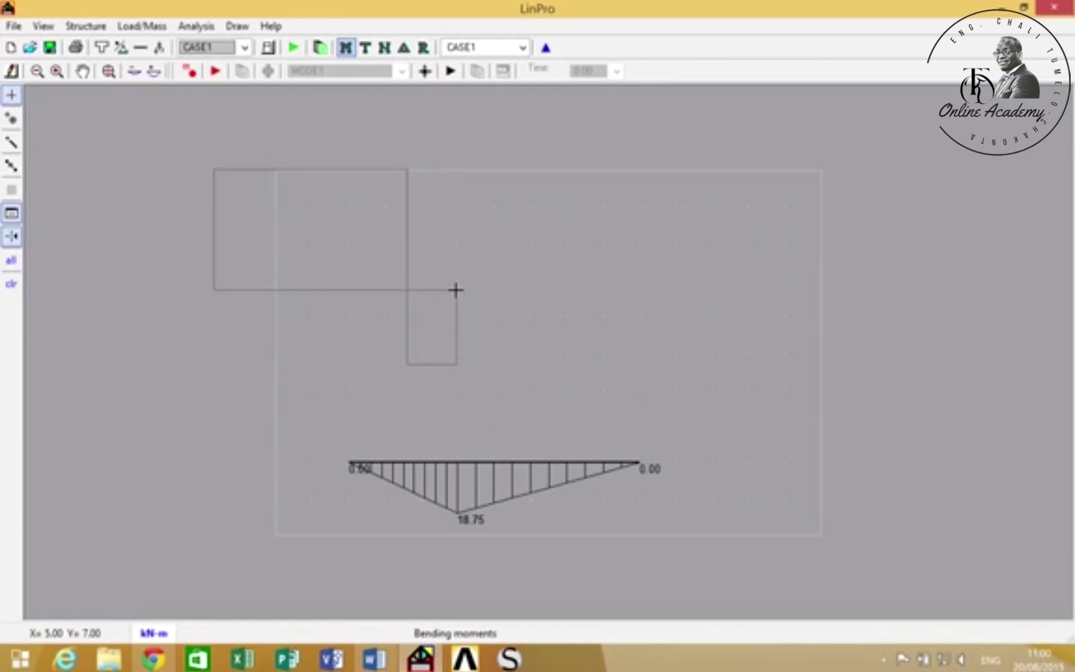
{"action": "left_click_drag", "start_coordinate": [455, 289], "coordinate": [628, 390]}
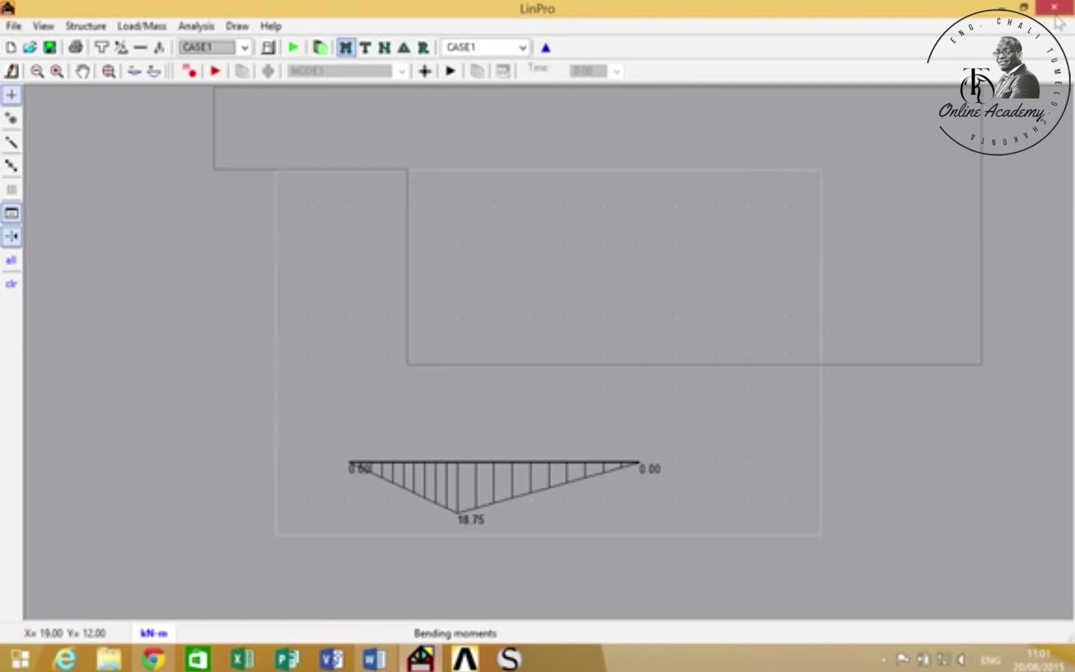